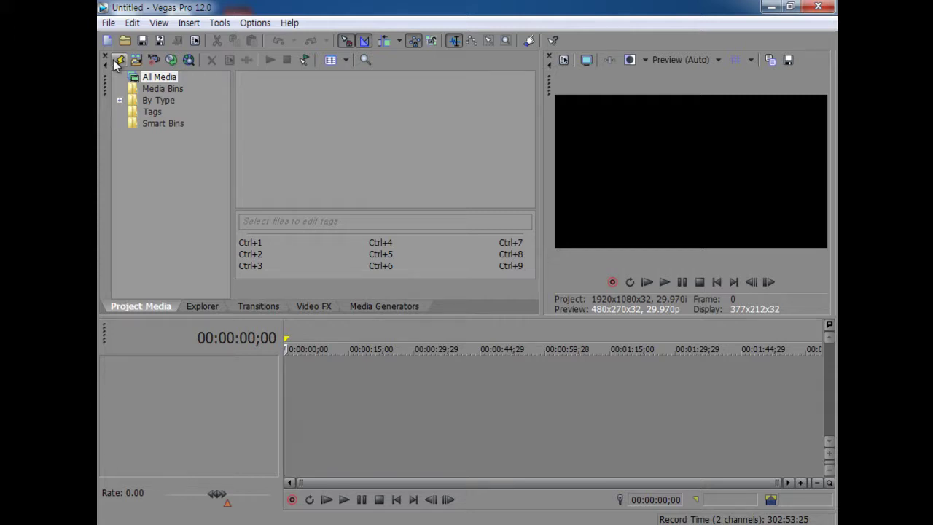
# Shrink the Vegas Pro window and open the 사진 샘플 folder of the picture library in Windows Explorer beside it
pyautogui.click(211, 191)
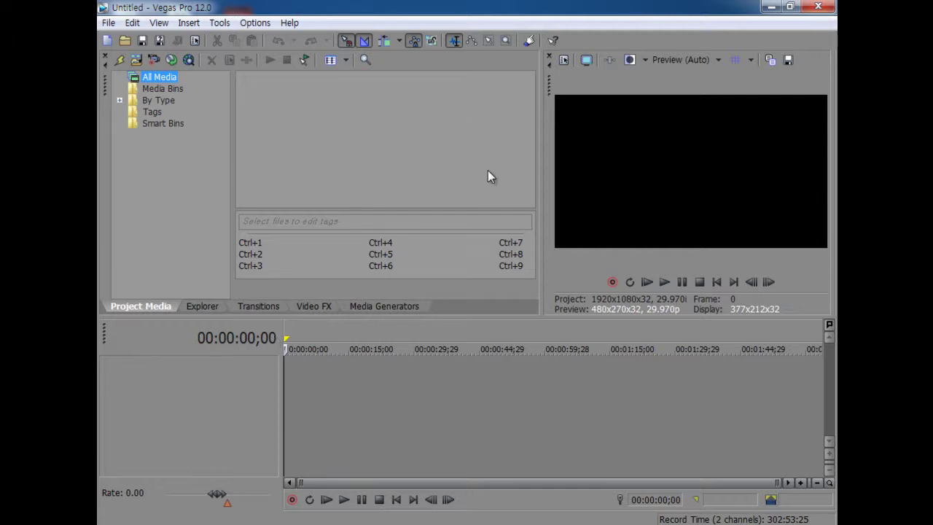
pyautogui.moveTo(381, 7); pyautogui.dragTo(473, 52)
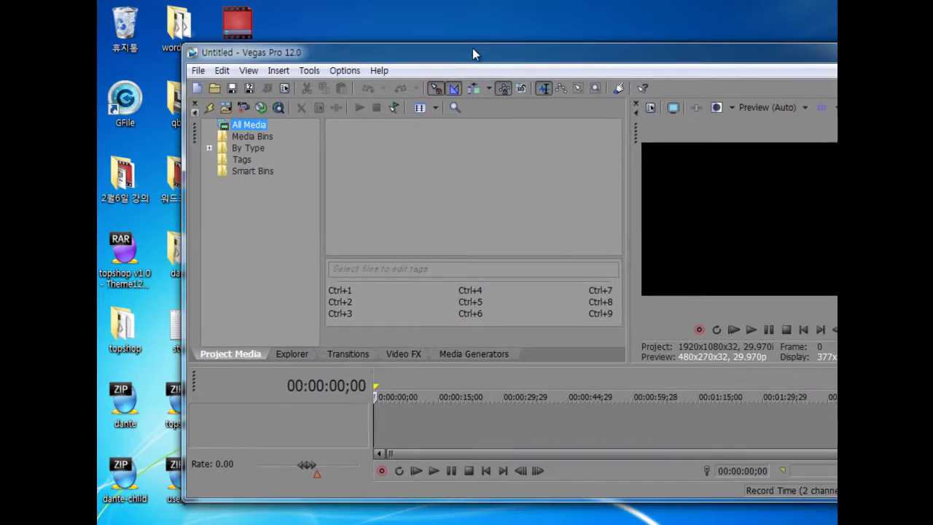
pyautogui.press('super+e')
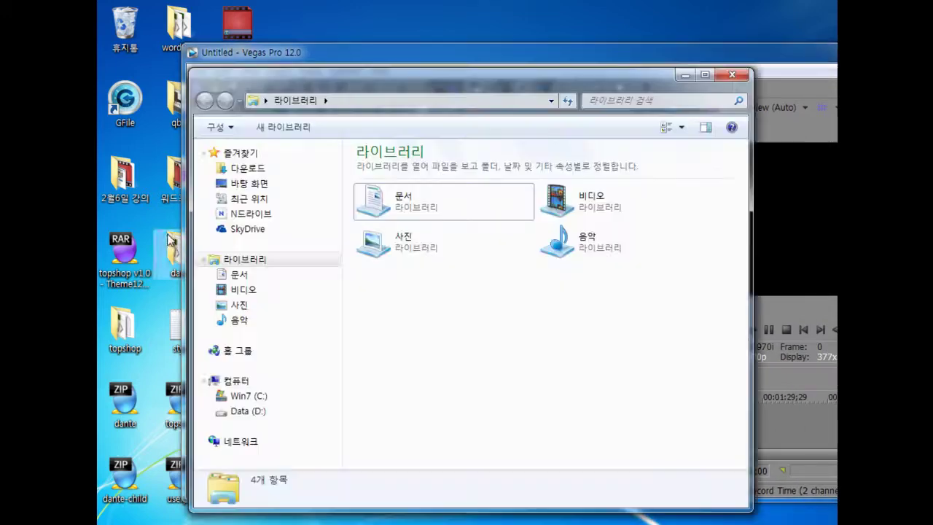
pyautogui.click(260, 305)
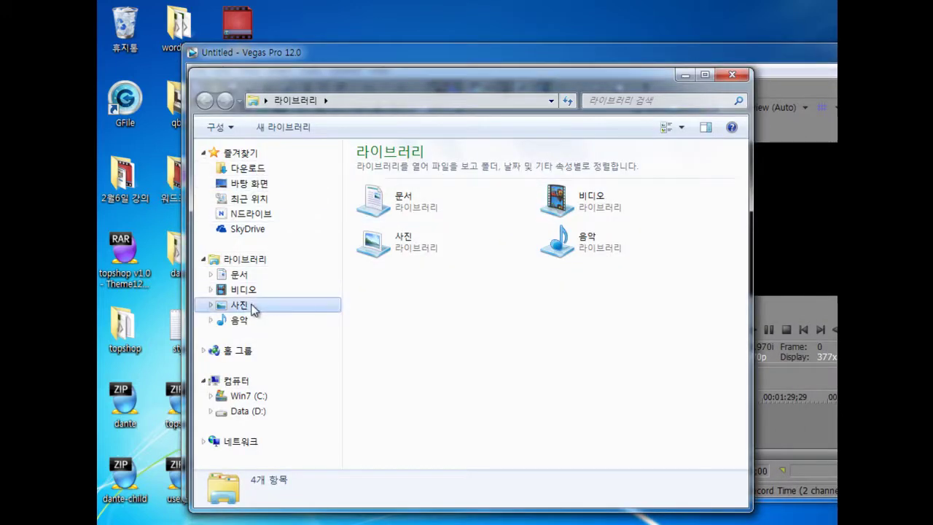
pyautogui.doubleClick(636, 221)
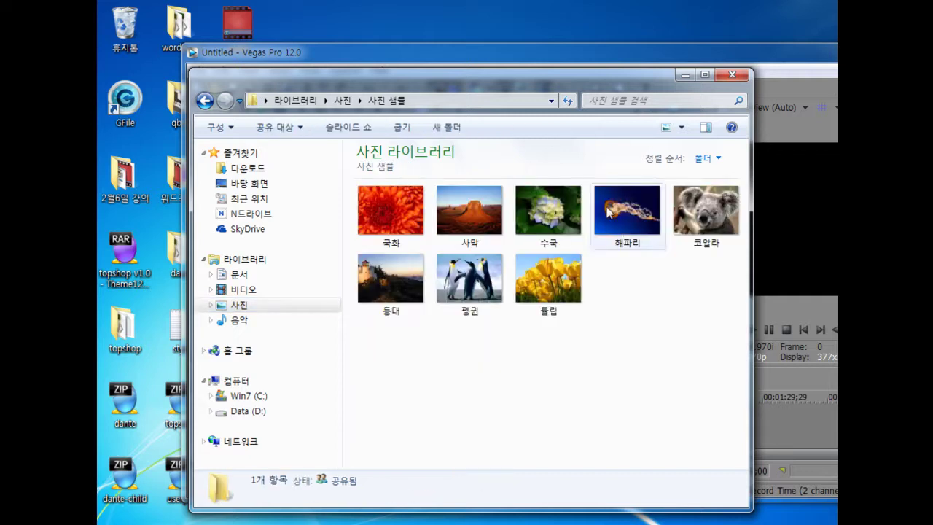
pyautogui.moveTo(566, 78); pyautogui.dragTo(102, 168)
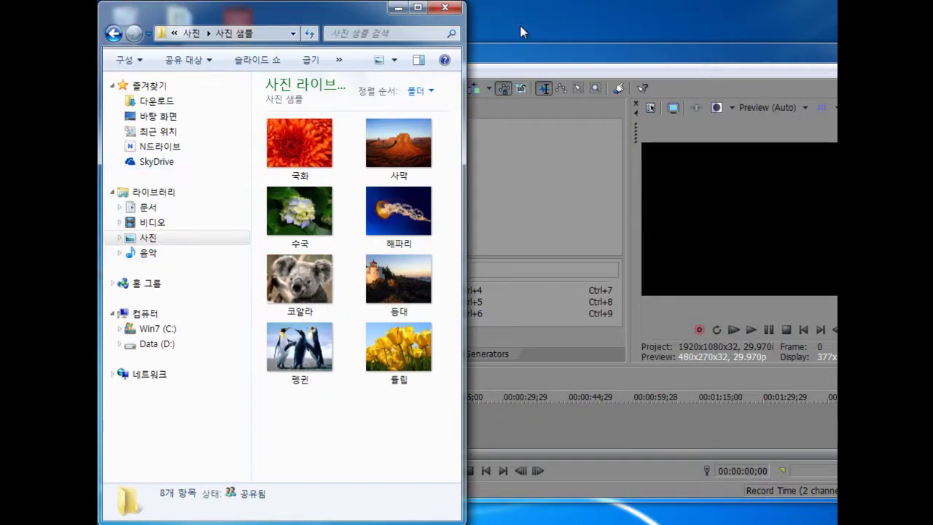
pyautogui.moveTo(323, 7); pyautogui.dragTo(218, 167)
# Add the koala picture from the folder to the empty timeline and lengthen its event by about 29;22
pyautogui.click(269, 302)
pyautogui.moveTo(507, 436); pyautogui.dragTo(510, 430)
pyautogui.doubleClick(627, 52)
pyautogui.moveTo(427, 375)
pyautogui.mouseDown()
pyautogui.moveTo(299, 379)
pyautogui.moveTo(435, 379)
pyautogui.mouseUp()
# Move the playhead along the koala event to 00:00:22;17
pyautogui.click(328, 393)
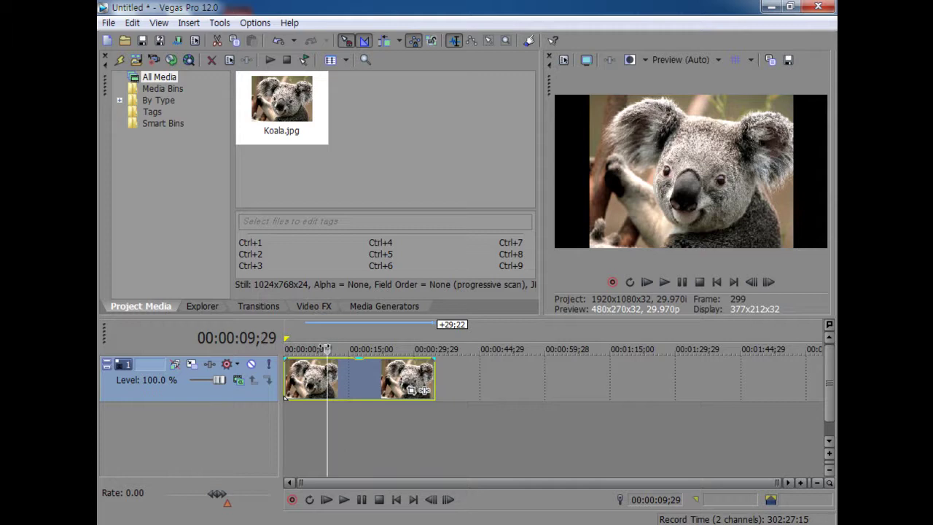
pyautogui.click(359, 379)
pyautogui.moveTo(360, 351); pyautogui.dragTo(382, 360)
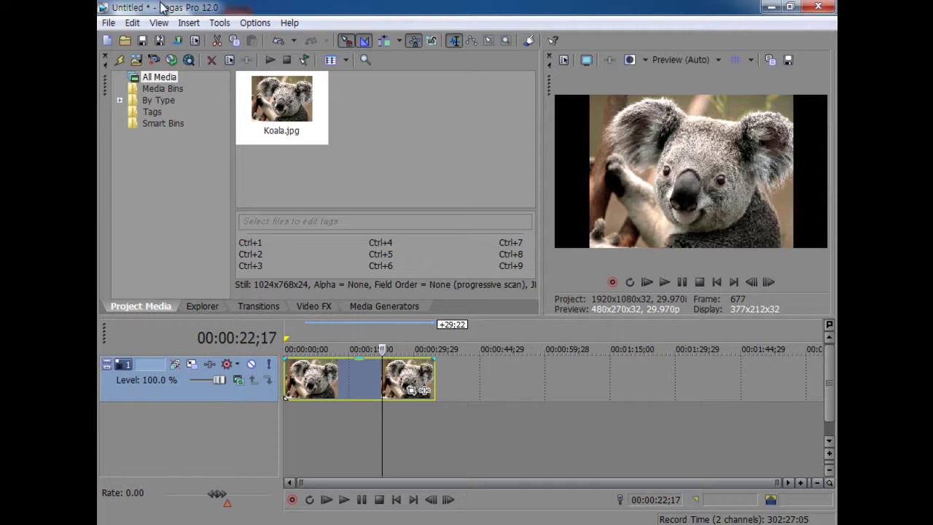
# Add the jellyfish picture overlapping the koala event's end by 5;00, lengthened by about 19;01, and increase the track height
pyautogui.press('super+Down')
pyautogui.moveTo(177, 331); pyautogui.dragTo(526, 423)
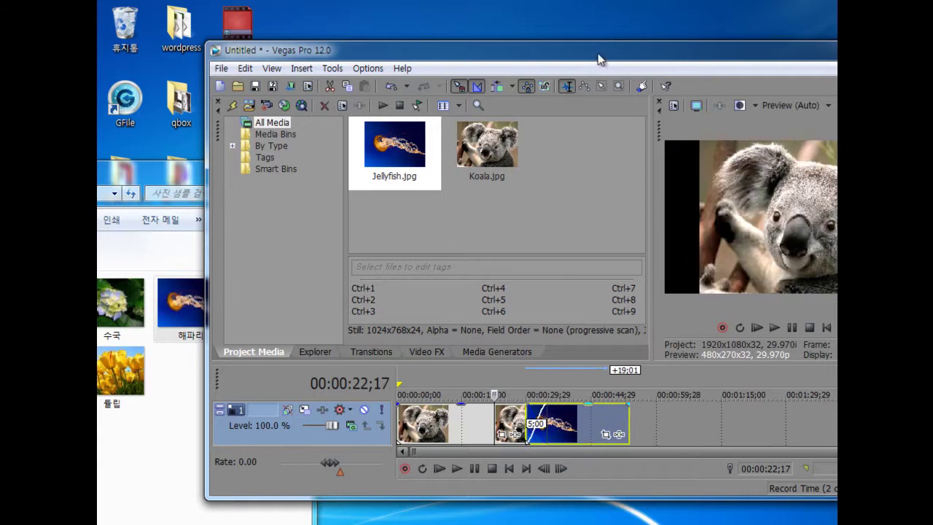
pyautogui.doubleClick(598, 59)
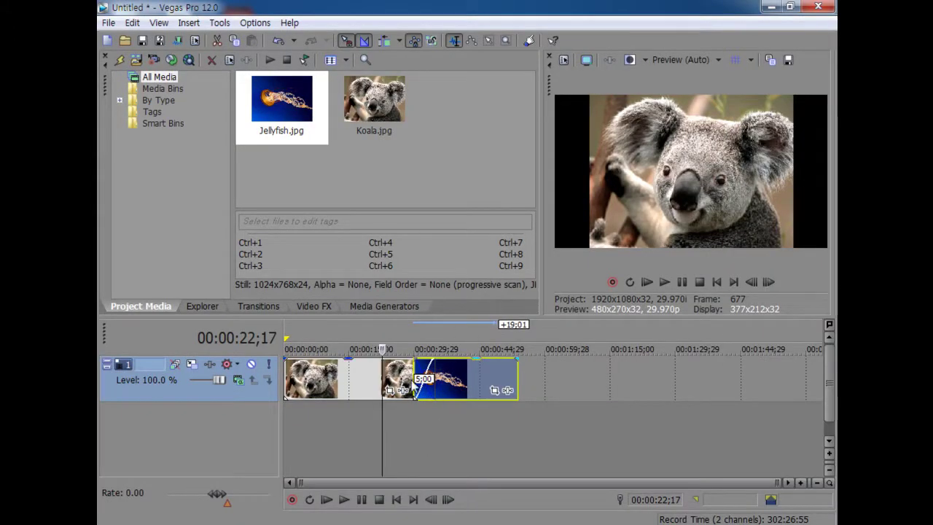
pyautogui.moveTo(256, 403); pyautogui.dragTo(260, 441)
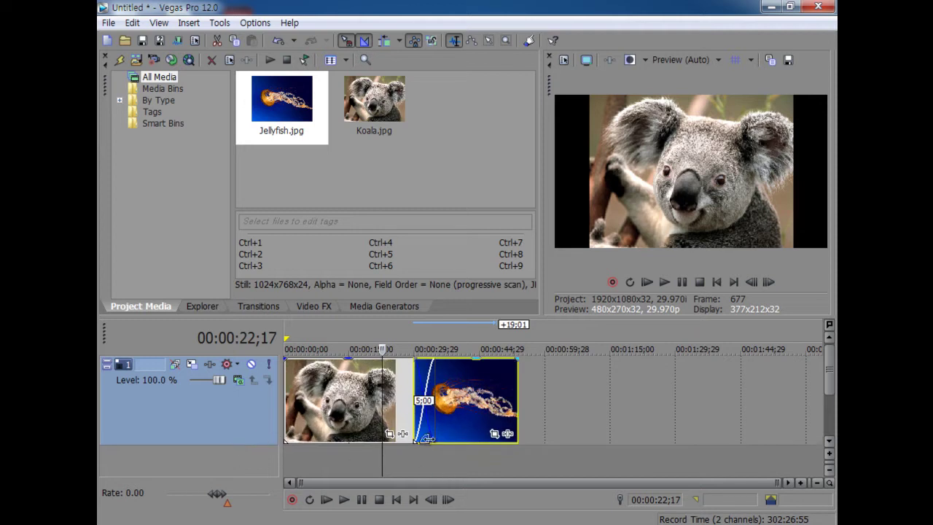
# Play the timeline from before the overlap to preview the crossfade from the koala to the jellyfish
pyautogui.moveTo(420, 454); pyautogui.dragTo(403, 441)
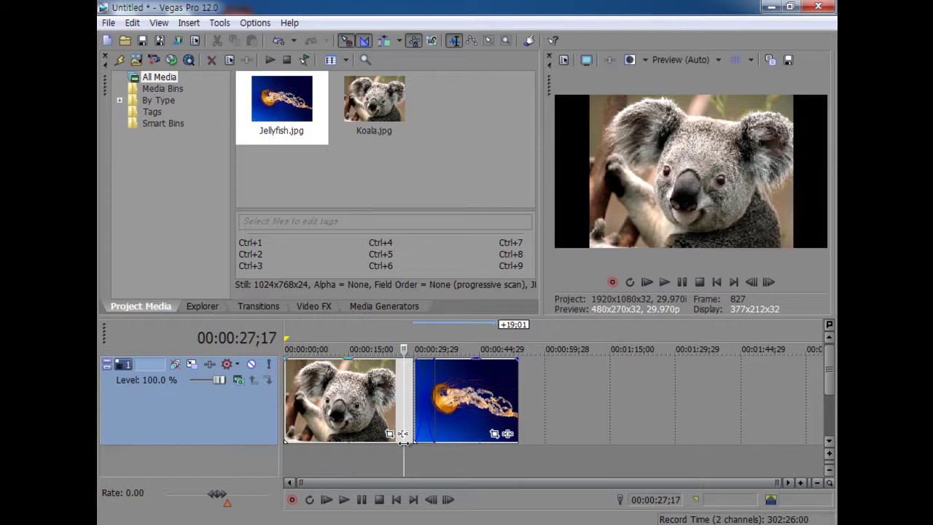
pyautogui.click(381, 452)
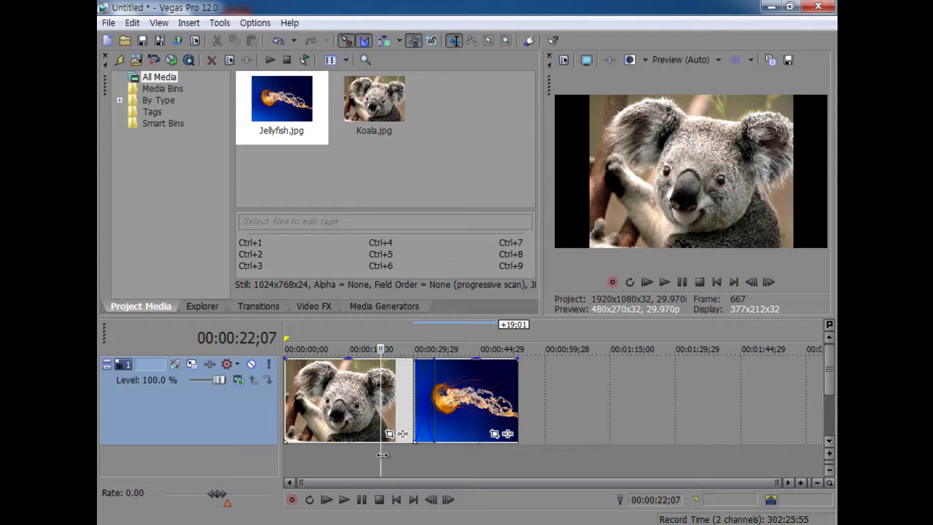
pyautogui.press('space')
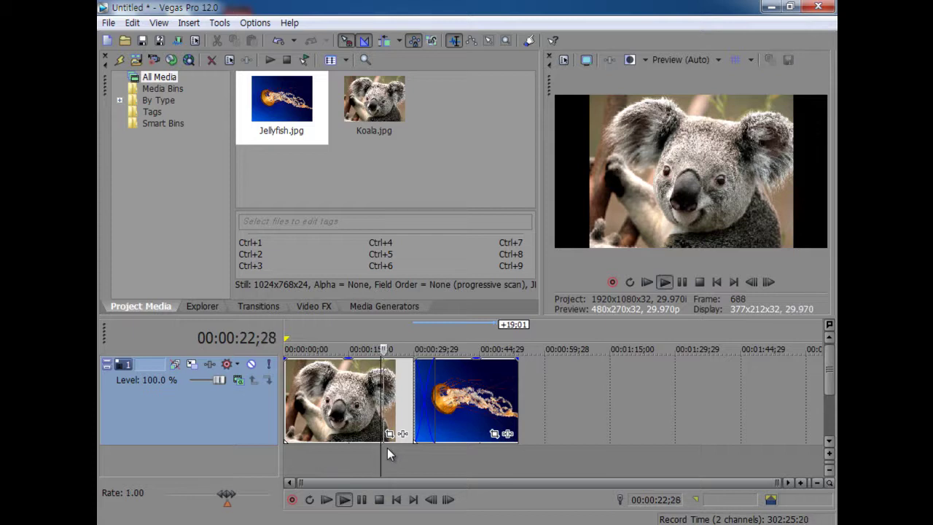
pyautogui.press('space')
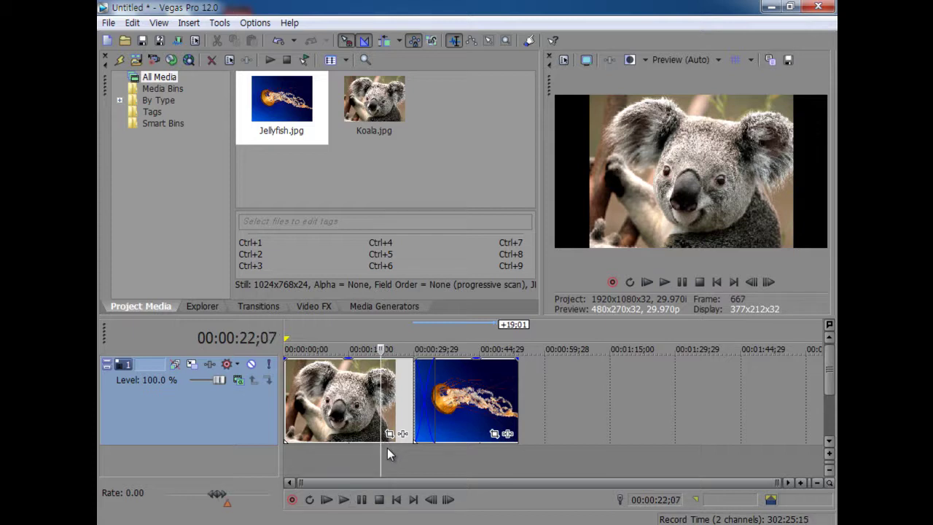
pyautogui.click(402, 386)
pyautogui.press('space')
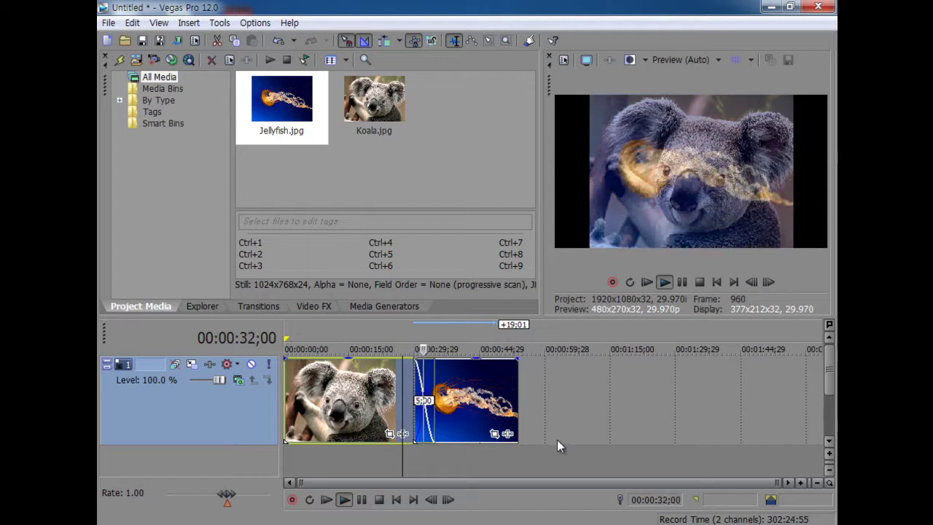
pyautogui.press('space')
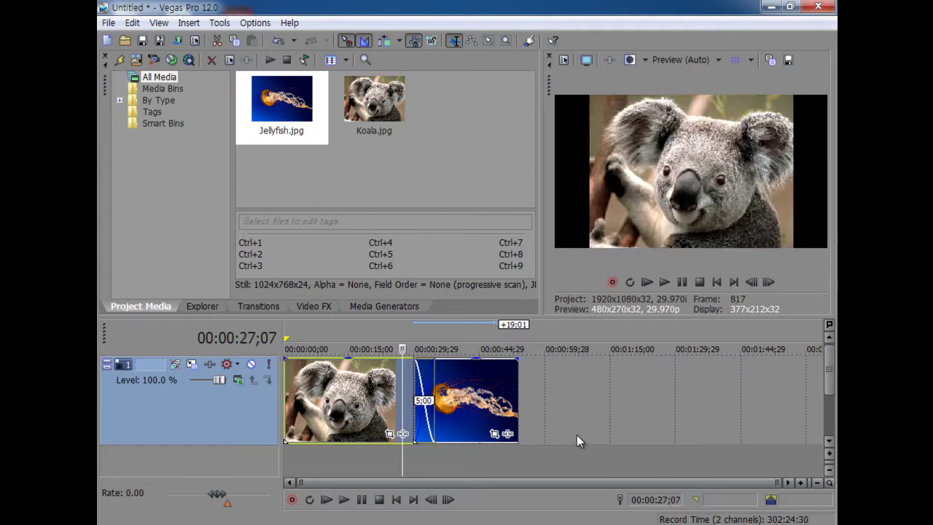
# Shift the jellyfish event along the track to shorten its crossfade with the koala event to 1;00
pyautogui.scroll(2, 502, 434)
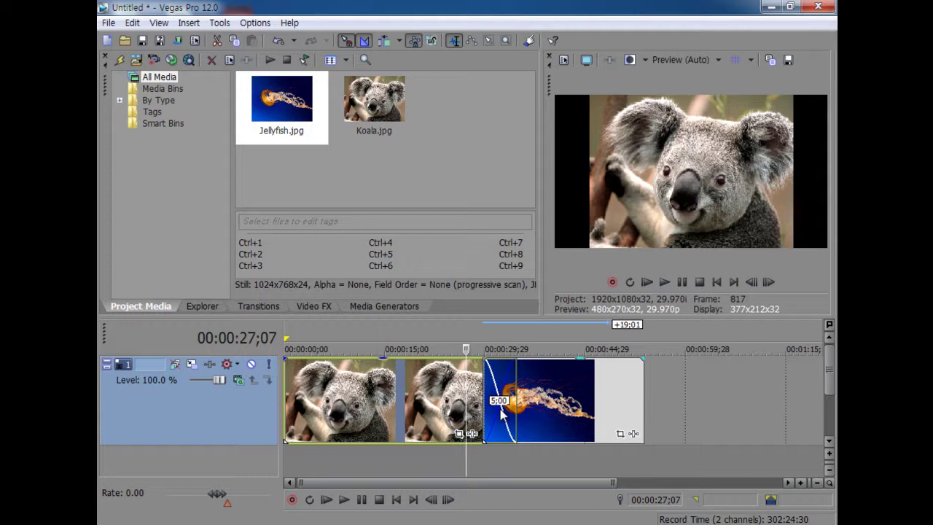
pyautogui.moveTo(561, 401); pyautogui.dragTo(588, 401)
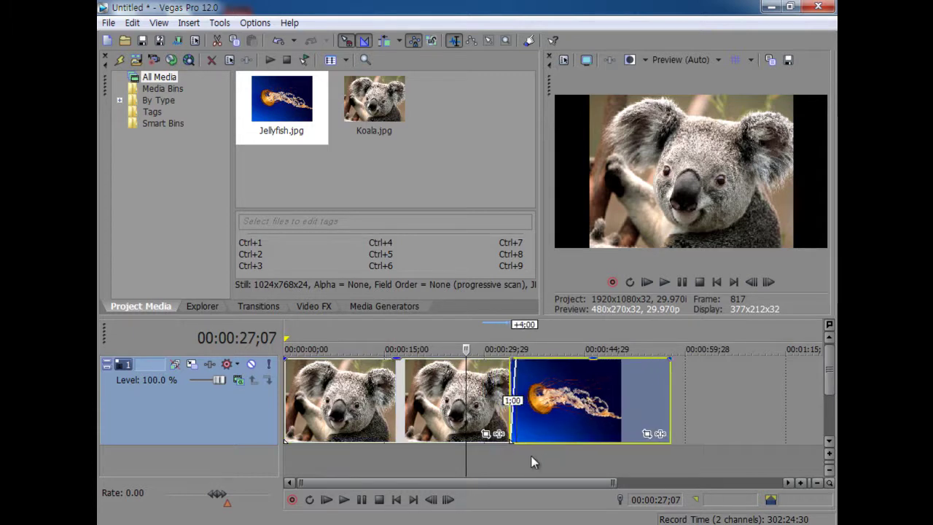
pyautogui.scroll(3, 531, 456)
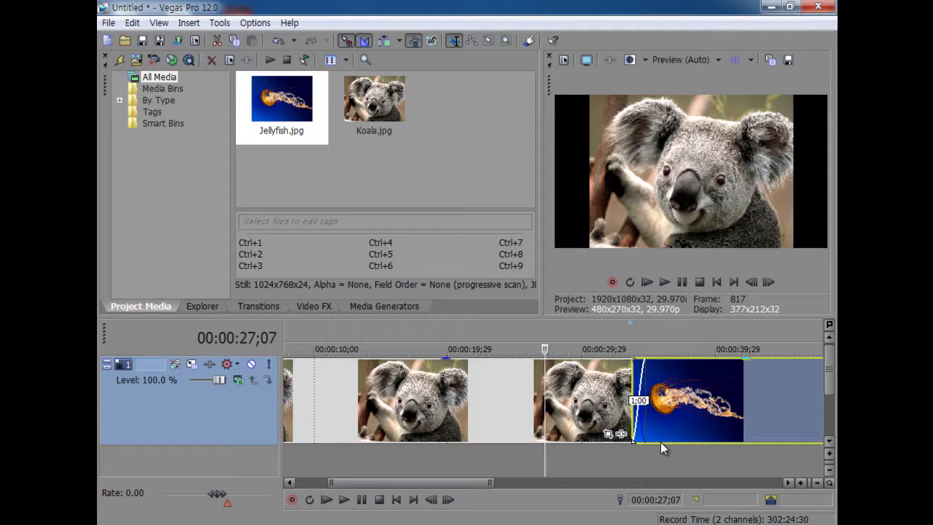
pyautogui.scroll(-4, 671, 427)
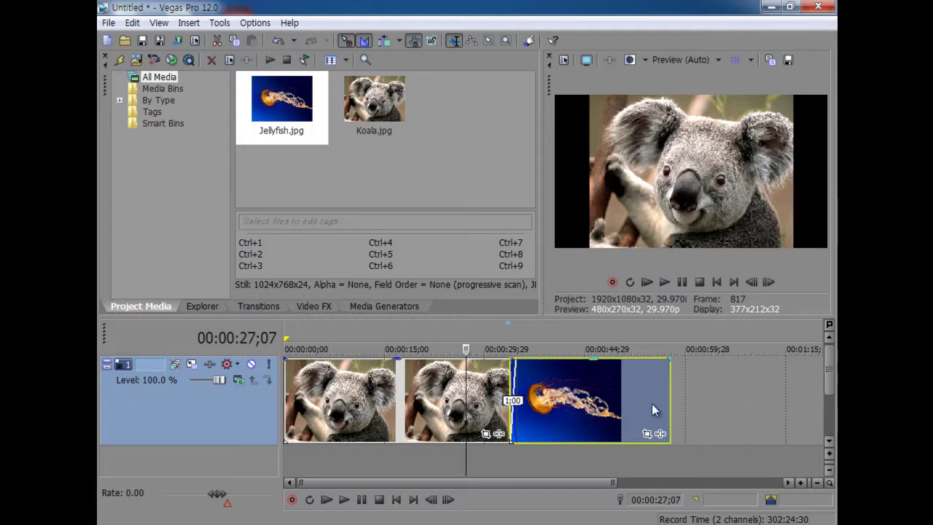
# Extend the jellyfish event's end by about 25;21 and reduce the track height
pyautogui.moveTo(667, 394); pyautogui.dragTo(762, 395)
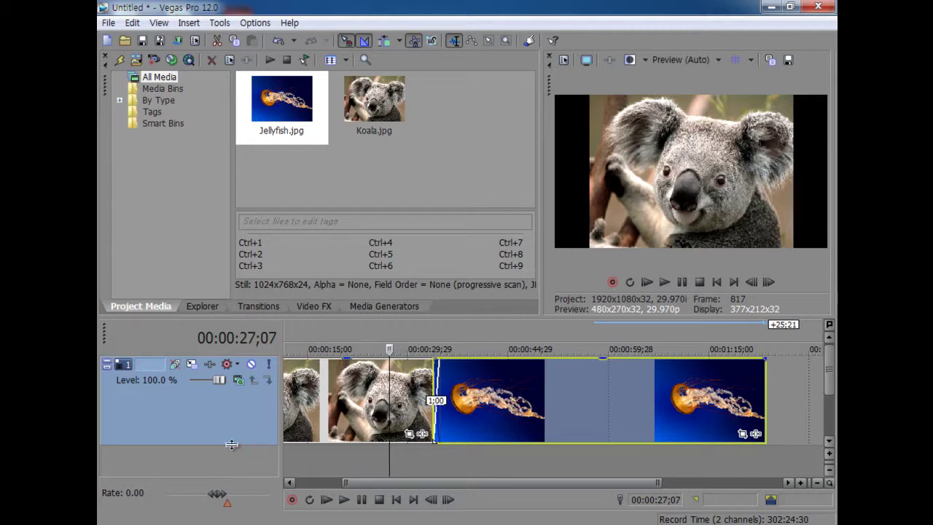
pyautogui.moveTo(231, 444); pyautogui.dragTo(231, 419)
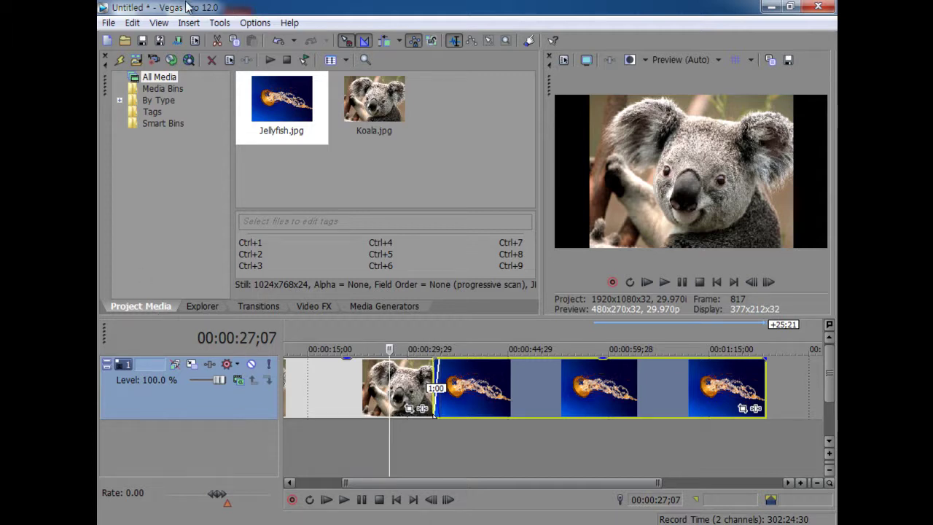
# Move the koala source picture from its folder to the desktop and cancel the editor's missing-file prompt
pyautogui.doubleClick(296, 7)
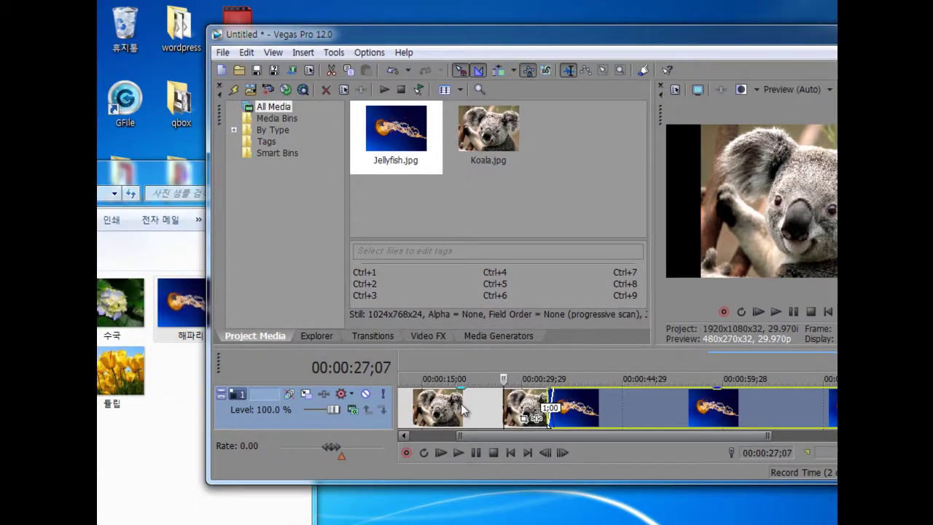
pyautogui.click(146, 476)
pyautogui.moveTo(304, 334); pyautogui.dragTo(461, 491)
pyautogui.click(490, 397)
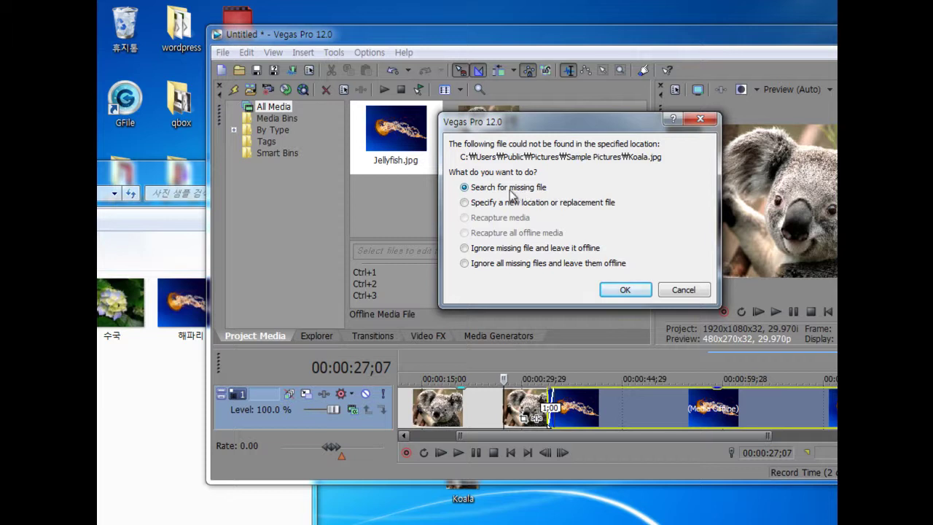
pyautogui.click(688, 292)
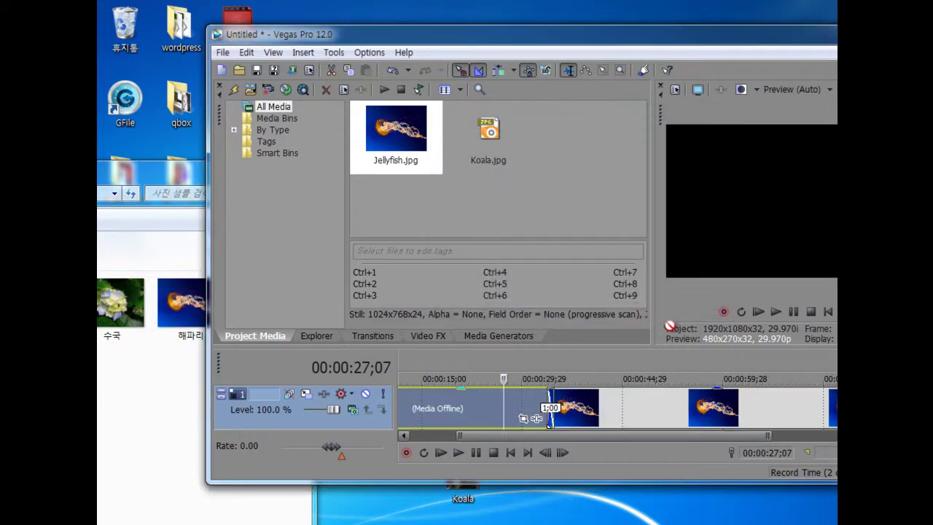
# Clear the editor window out of the way and move the koala picture from the desktop back into the 사진 샘플 folder
pyautogui.moveTo(570, 35); pyautogui.dragTo(441, 14)
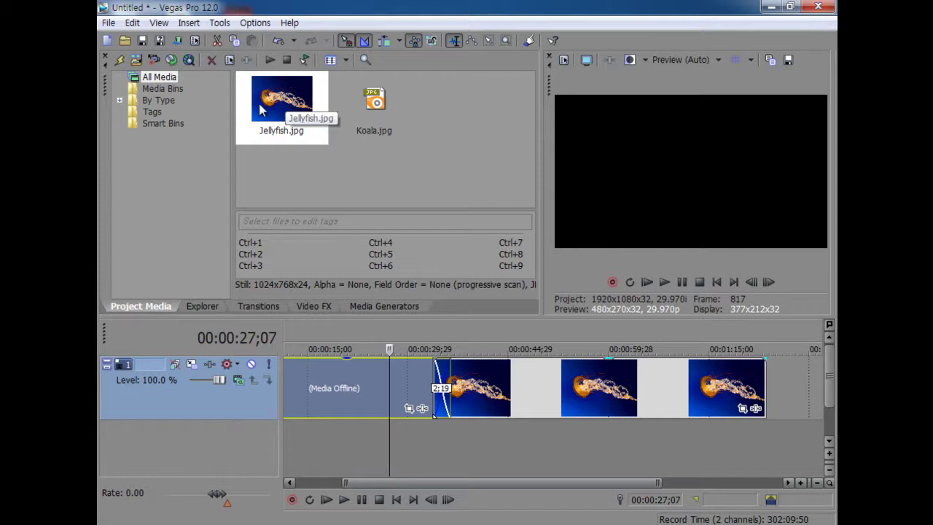
pyautogui.moveTo(433, 18); pyautogui.dragTo(672, 70)
pyautogui.moveTo(211, 169); pyautogui.dragTo(206, 209)
pyautogui.moveTo(545, 68); pyautogui.dragTo(459, 93)
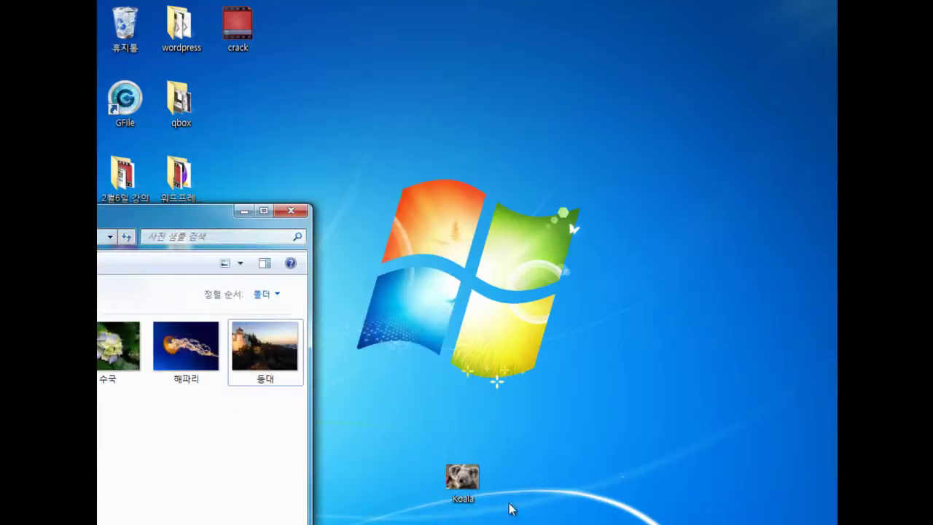
pyautogui.moveTo(463, 479); pyautogui.dragTo(178, 438)
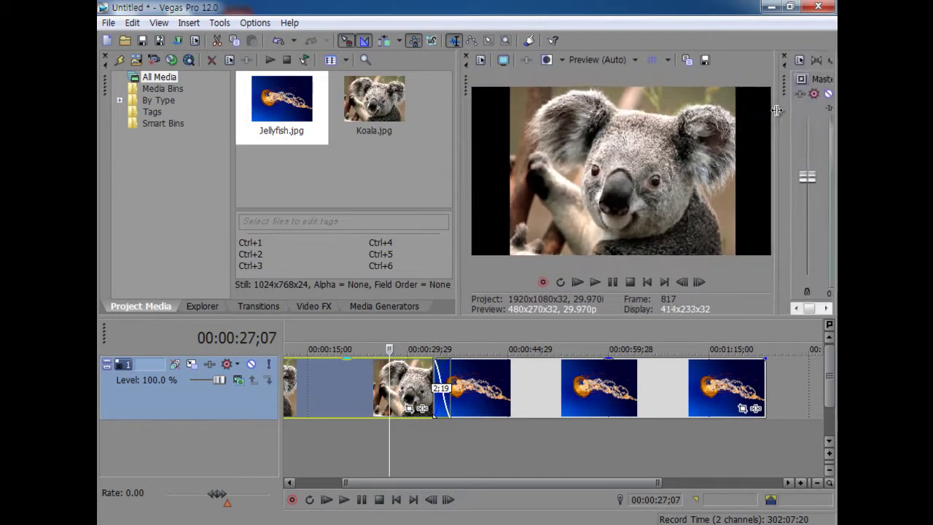
# Widen the Master audio meter area and place the playhead at 00:00:15;13 on the timeline
pyautogui.moveTo(781, 111); pyautogui.dragTo(728, 114)
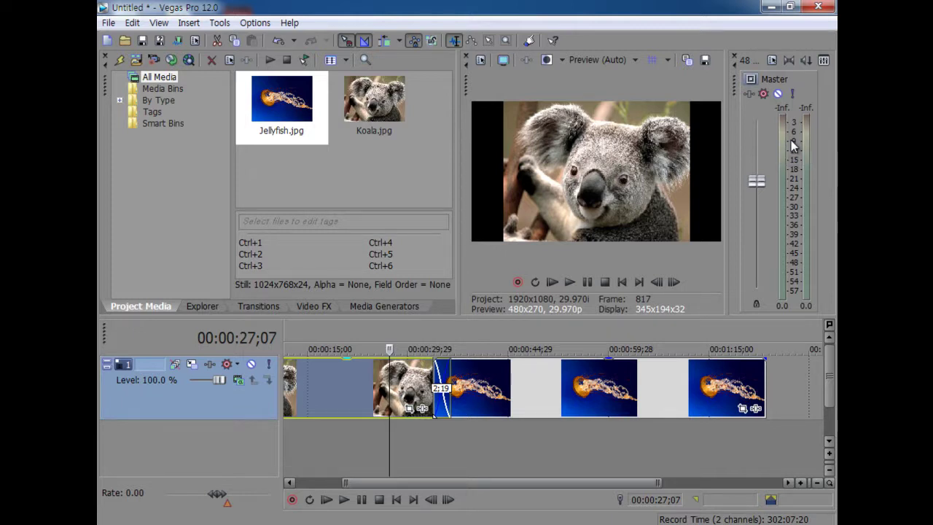
pyautogui.click(525, 437)
pyautogui.scroll(-2, 527, 442)
pyautogui.click(352, 434)
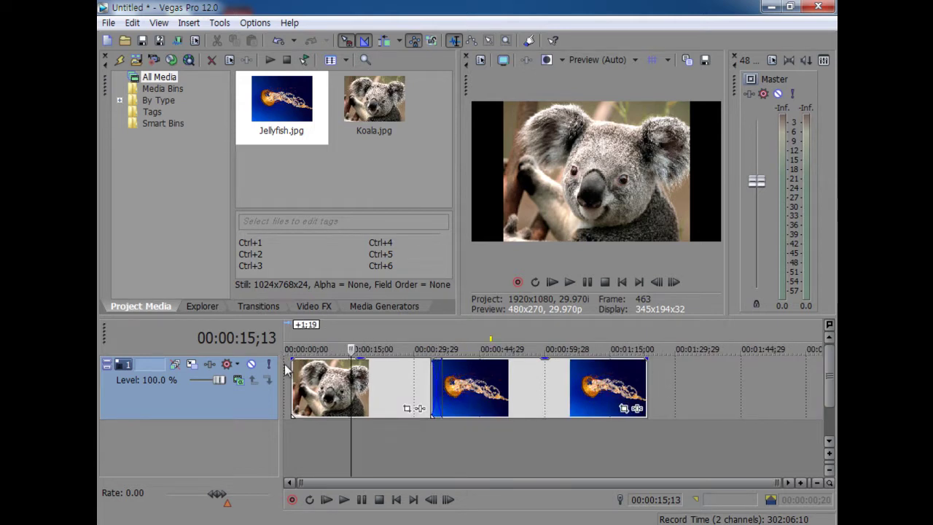
# Compare the Explorer and Project Media views, finishing on Explorer, and shrink the editor window to uncover the picture folder
pyautogui.click(204, 306)
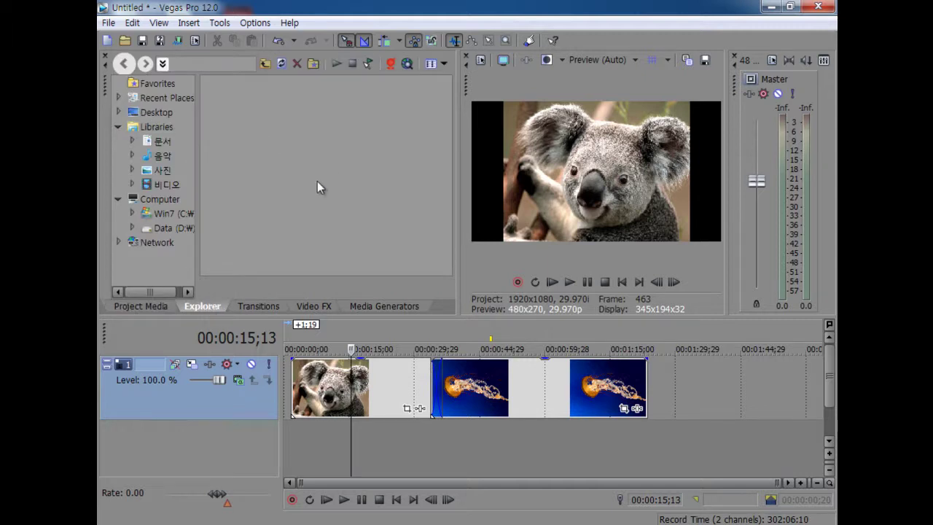
pyautogui.click(146, 306)
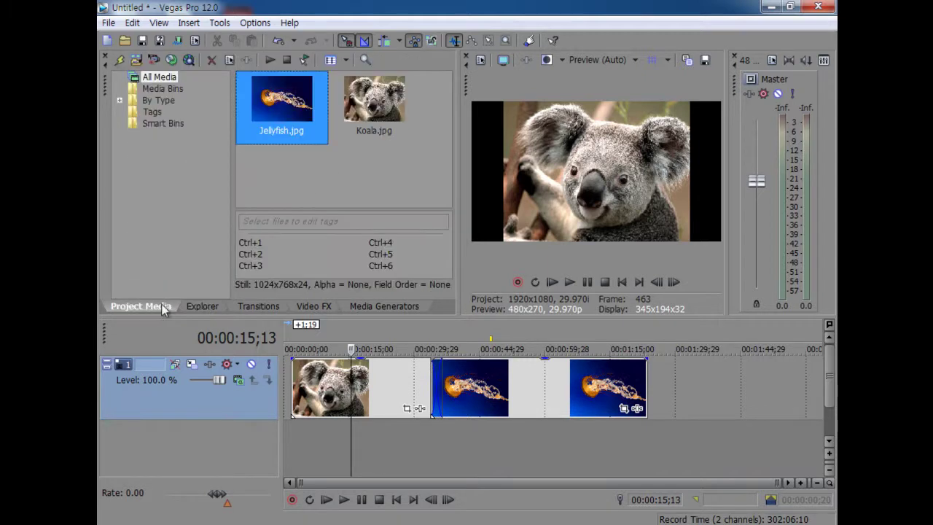
pyautogui.click(204, 307)
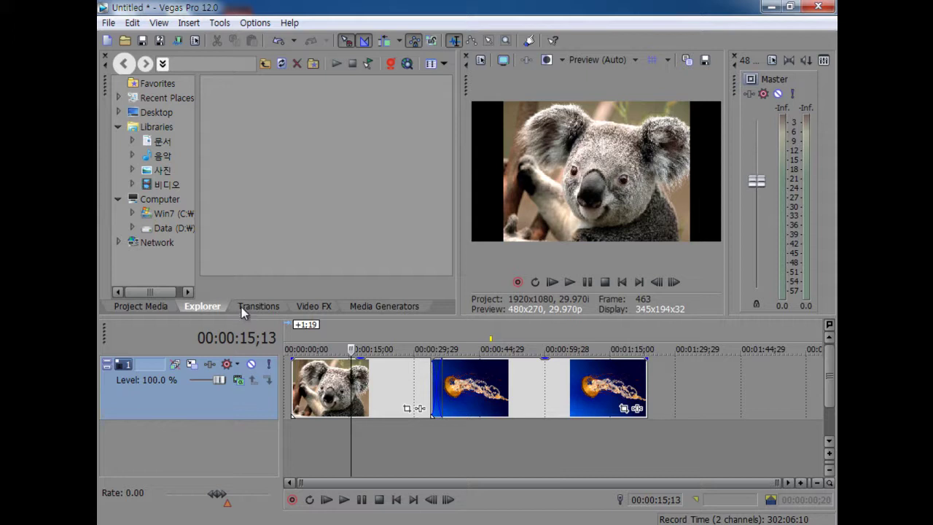
pyautogui.doubleClick(492, 6)
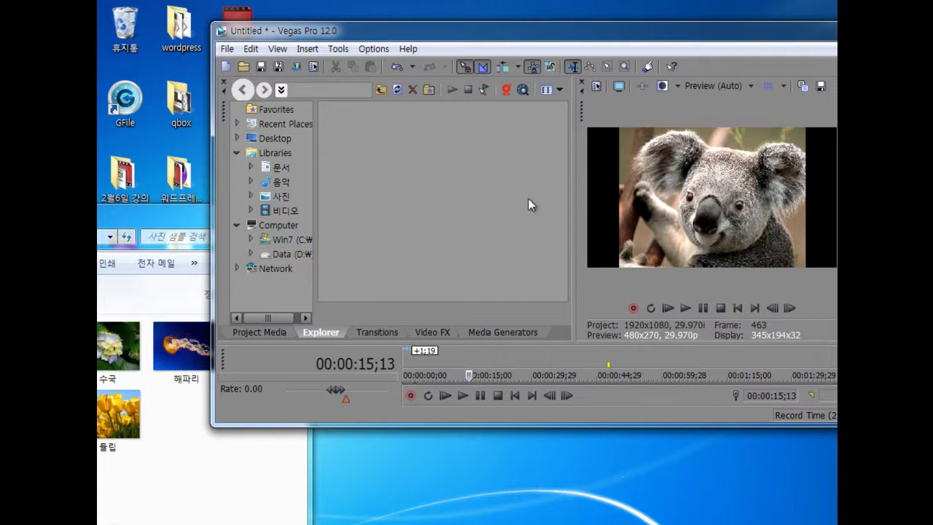
# Maximize the editor window and switch from the Explorer to the Transitions plug-ins
pyautogui.doubleClick(672, 29)
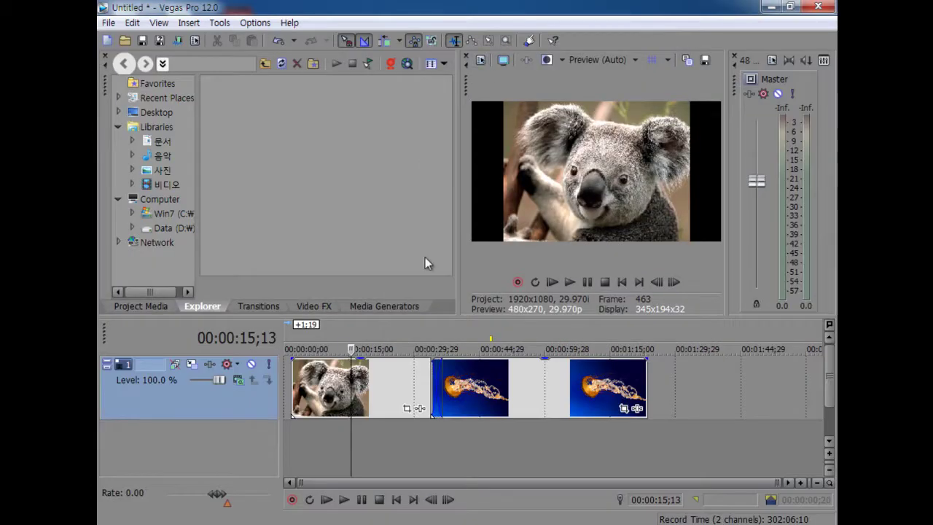
pyautogui.click(273, 306)
pyautogui.click(318, 305)
pyautogui.click(259, 311)
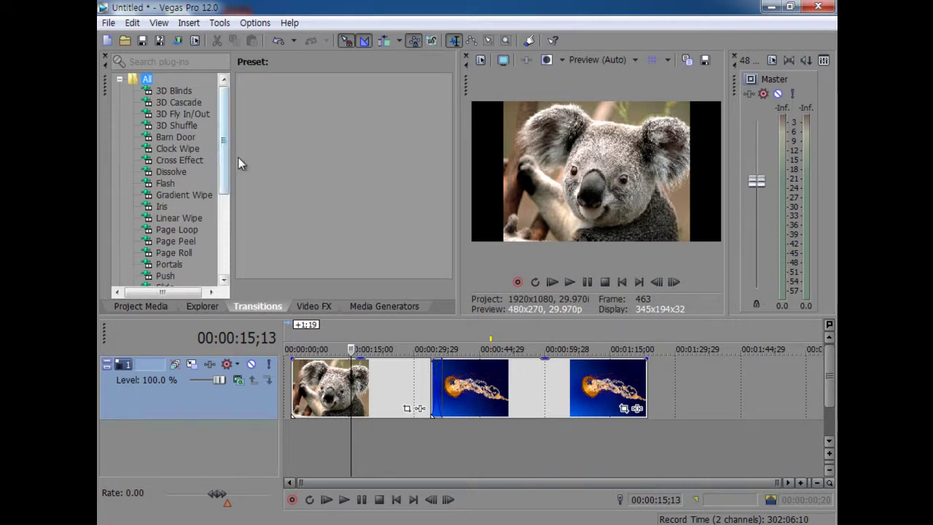
# Widen the transition plug-in list and increase the height of video track 1
pyautogui.moveTo(232, 164); pyautogui.dragTo(250, 165)
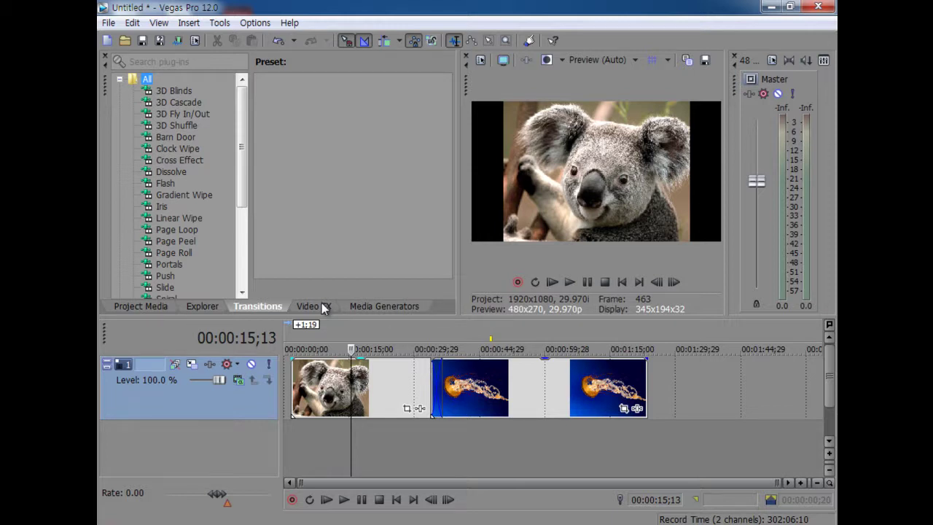
pyautogui.moveTo(258, 420); pyautogui.dragTo(259, 456)
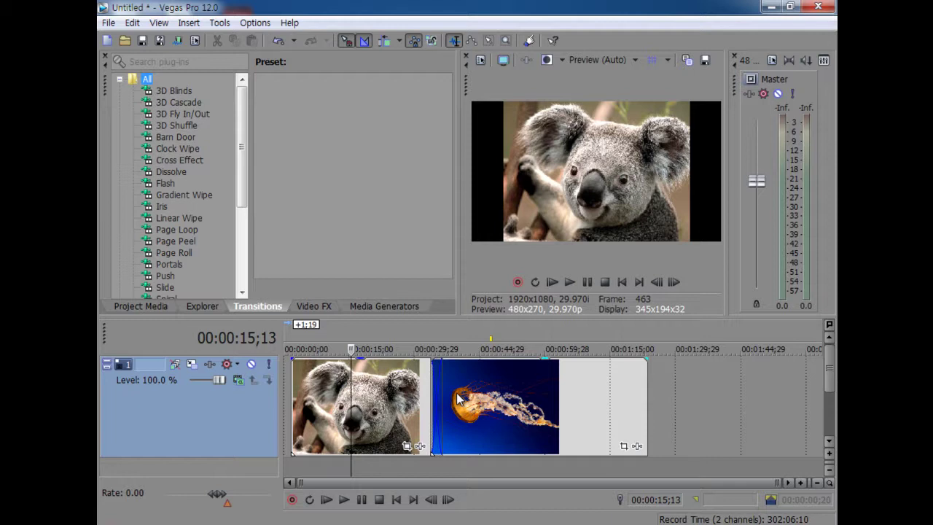
# Apply the Gradient Wipe transition with the Puzzle Pieces preset to the crossfade between the koala and jellyfish events
pyautogui.click(316, 304)
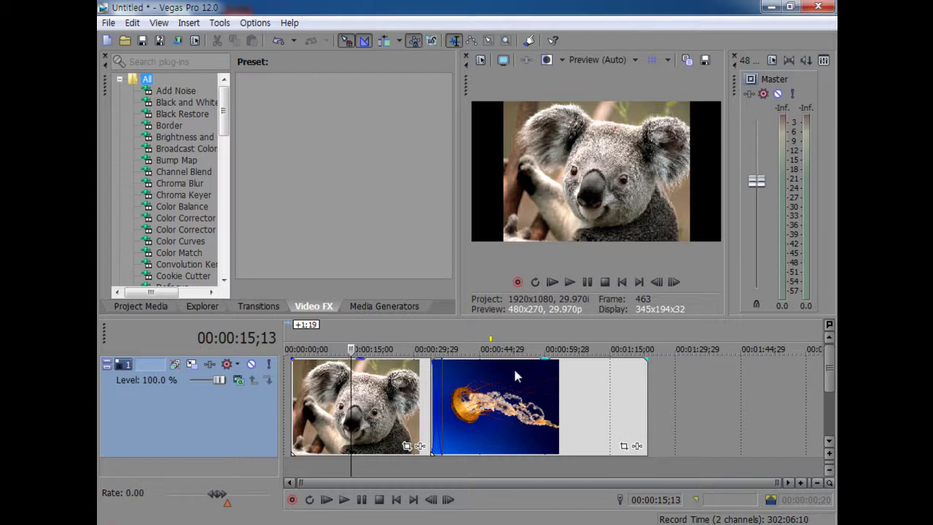
pyautogui.click(256, 305)
pyautogui.click(185, 197)
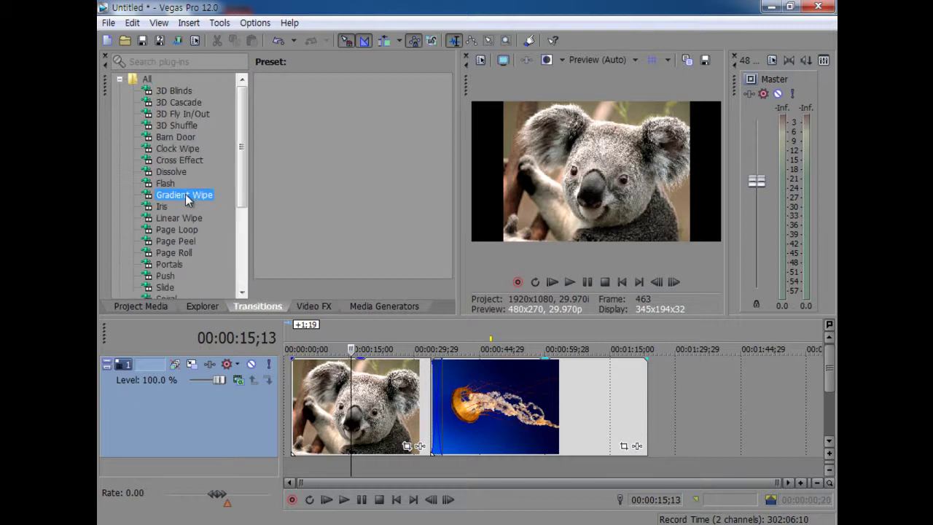
pyautogui.moveTo(295, 256); pyautogui.dragTo(439, 391)
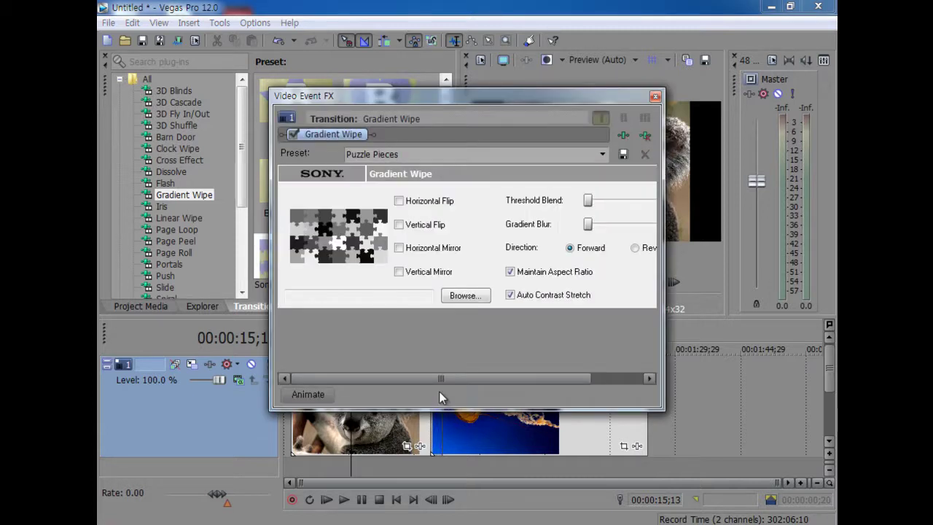
pyautogui.click(655, 96)
# Preview the puzzle-piece transition by playing the timeline from just before the crossfade
pyautogui.press('space')
pyautogui.click(421, 460)
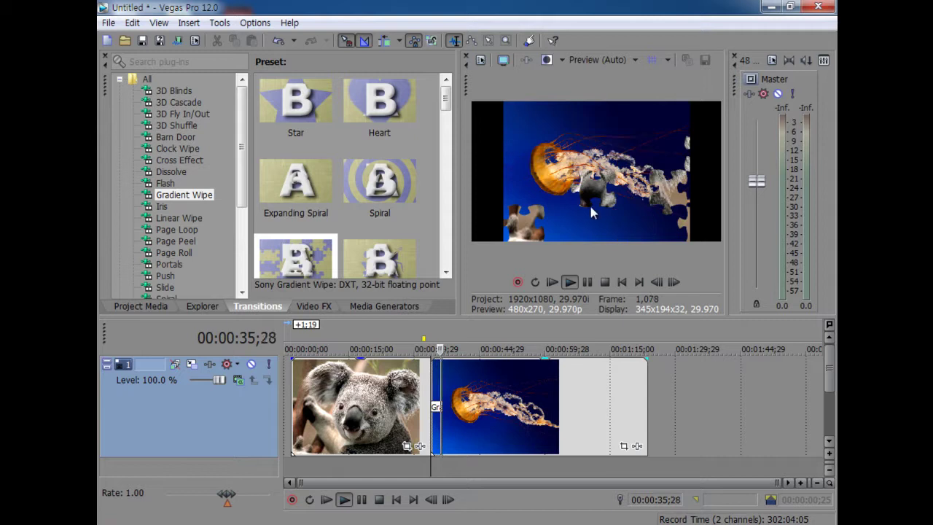
pyautogui.press('space')
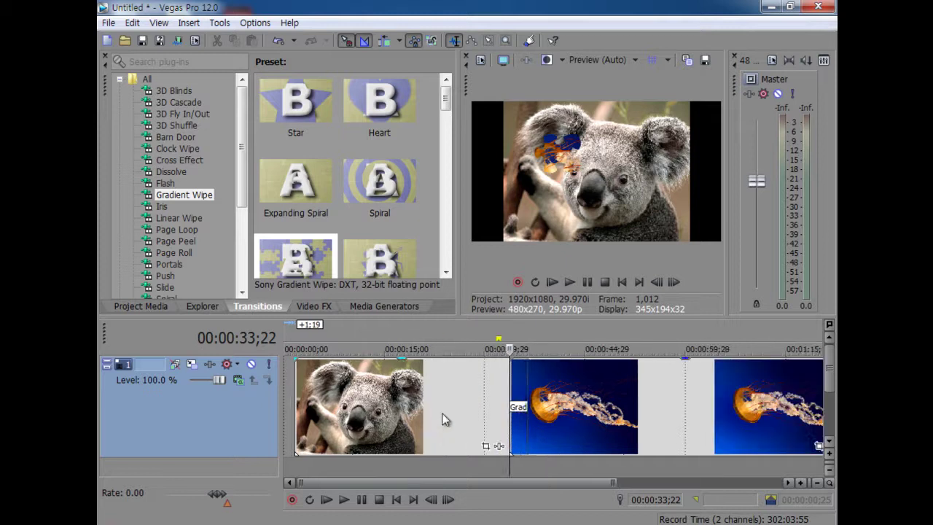
# Remove the Gradient Wipe plug-in from the crossfade between the koala and jellyfish events
pyautogui.scroll(3, 443, 414)
pyautogui.scroll(2, 565, 407)
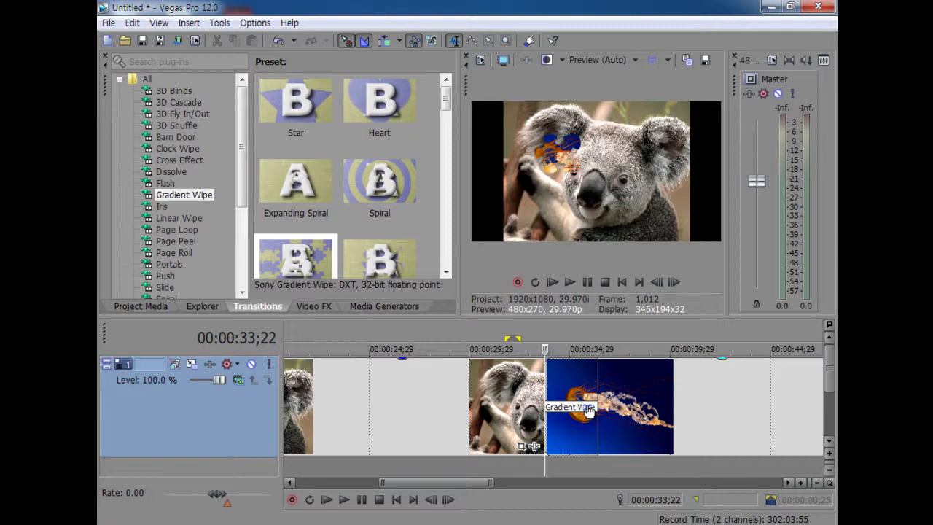
pyautogui.click(587, 411)
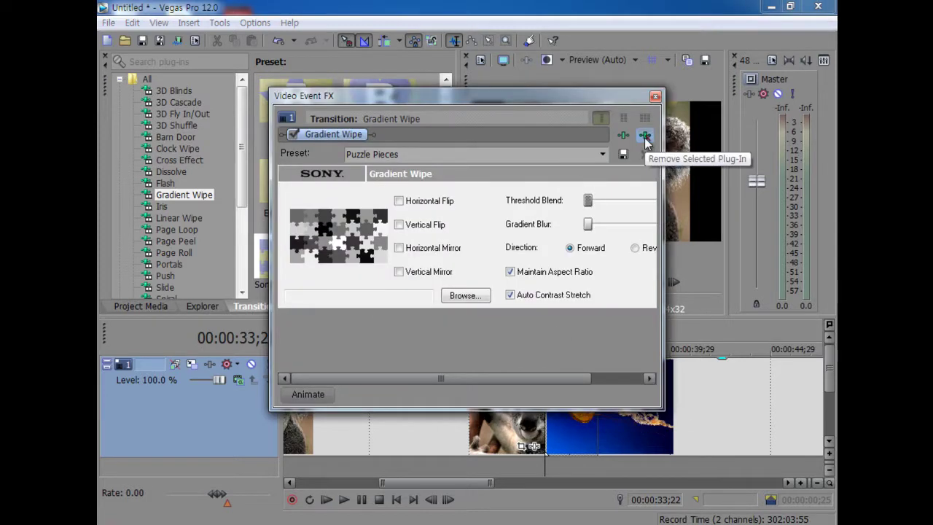
pyautogui.click(644, 143)
# Play the plain crossfade from 00:00:32;06, within the end of the koala event
pyautogui.click(513, 466)
pyautogui.press('space')
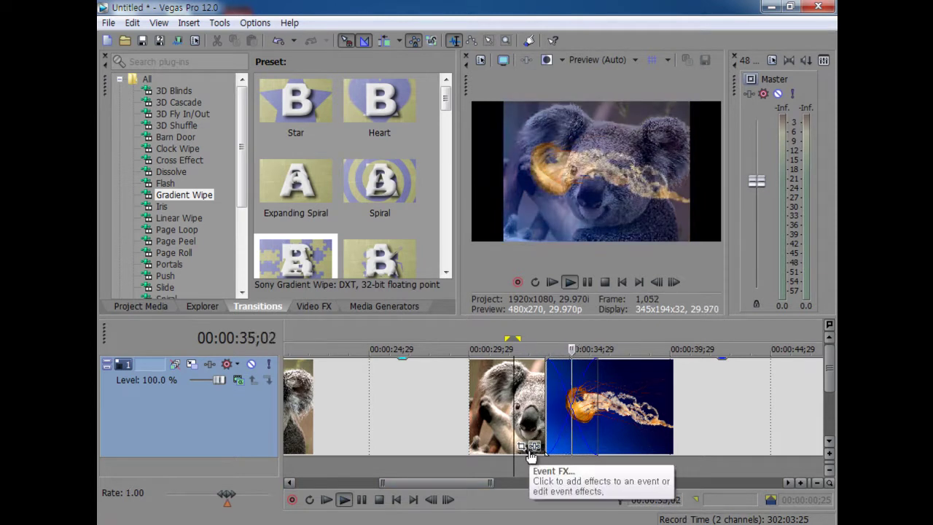
pyautogui.press('space')
# Browse the presets of several transition plug-ins, including Squeeze, Star Wipe, Swap, Split and Slide
pyautogui.click(174, 149)
pyautogui.scroll(-2, 175, 149)
pyautogui.click(166, 207)
pyautogui.click(164, 240)
pyautogui.scroll(-2, 166, 233)
pyautogui.click(173, 187)
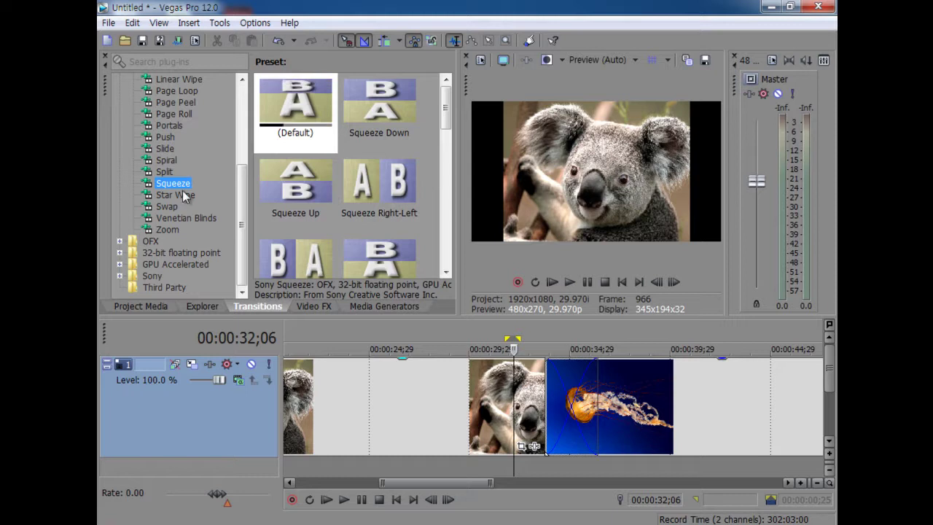
pyautogui.click(173, 196)
pyautogui.click(166, 206)
pyautogui.click(165, 172)
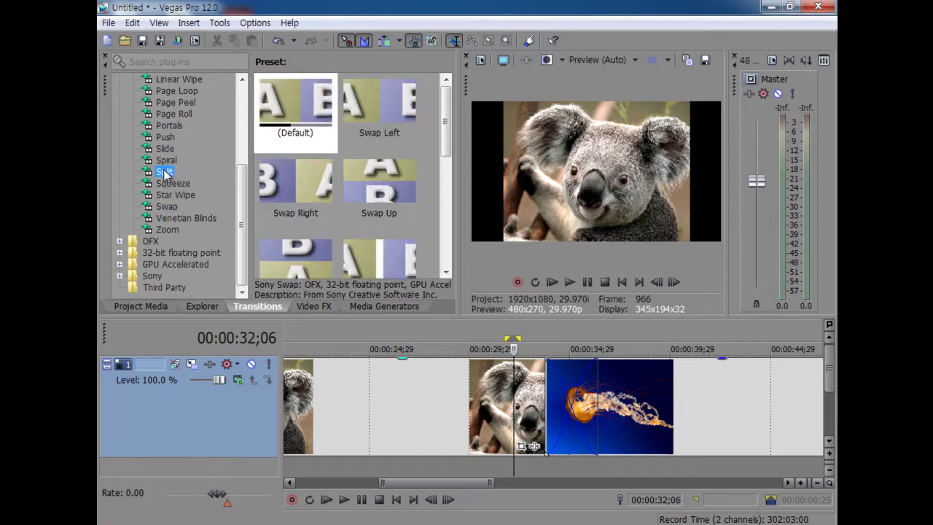
pyautogui.click(165, 148)
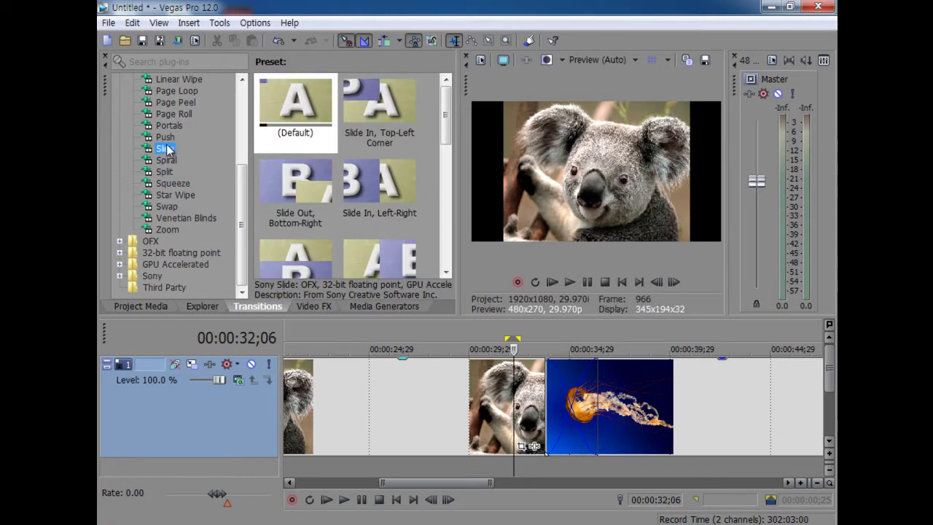
# Apply the Venetian Blinds transition with the Sloped Blinds preset to the koala-jellyfish crossfade and preview it
pyautogui.click(173, 216)
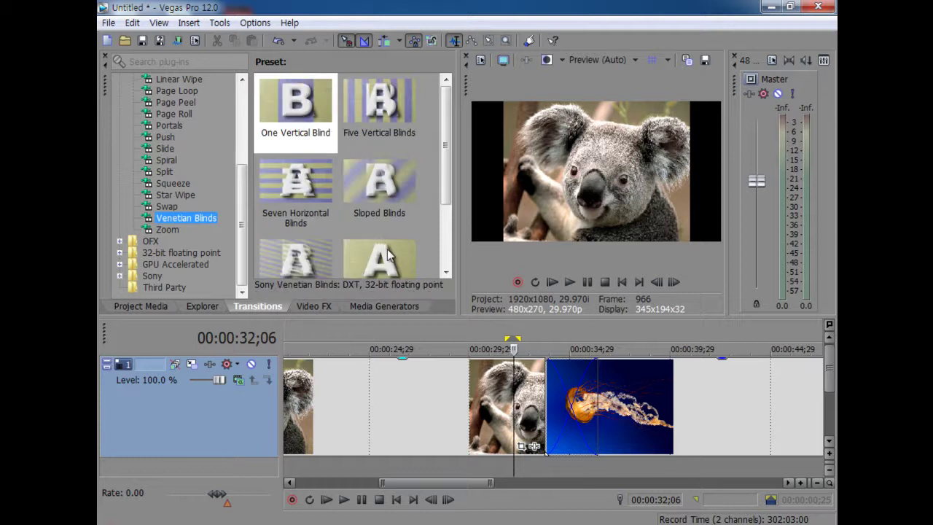
pyautogui.moveTo(382, 176); pyautogui.dragTo(577, 420)
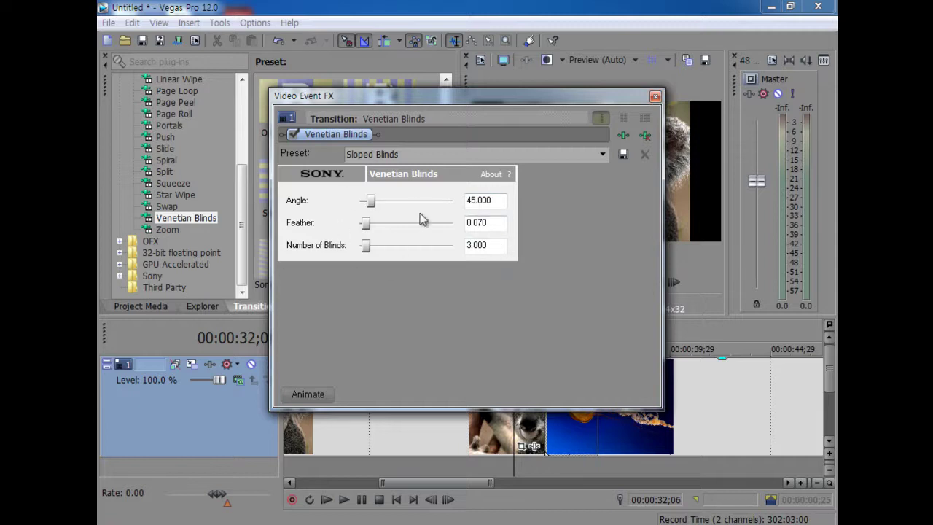
pyautogui.click(655, 96)
pyautogui.press('space')
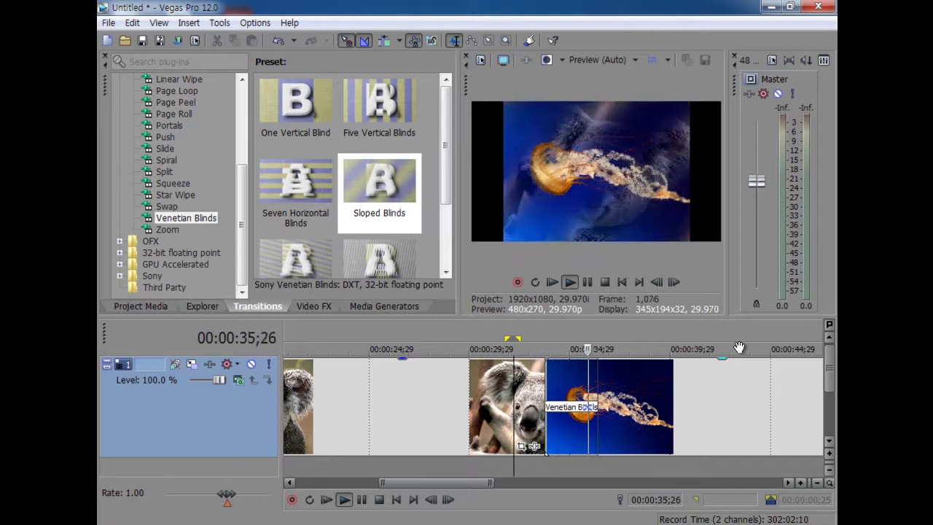
pyautogui.press('space')
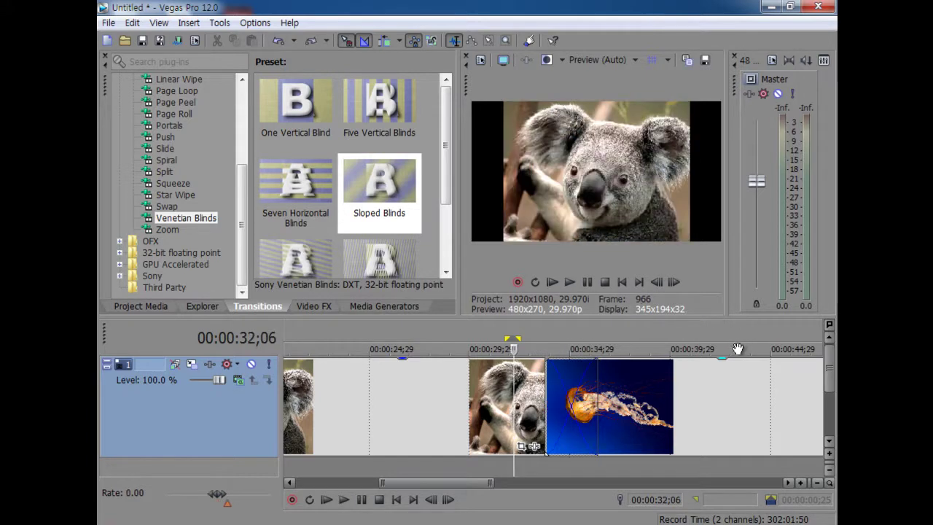
# Apply the 3D Blinds transition with the Simple preset to the koala-jellyfish crossfade and play it back
pyautogui.click(165, 137)
pyautogui.click(165, 148)
pyautogui.scroll(3, 167, 146)
pyautogui.scroll(1, 177, 161)
pyautogui.click(178, 149)
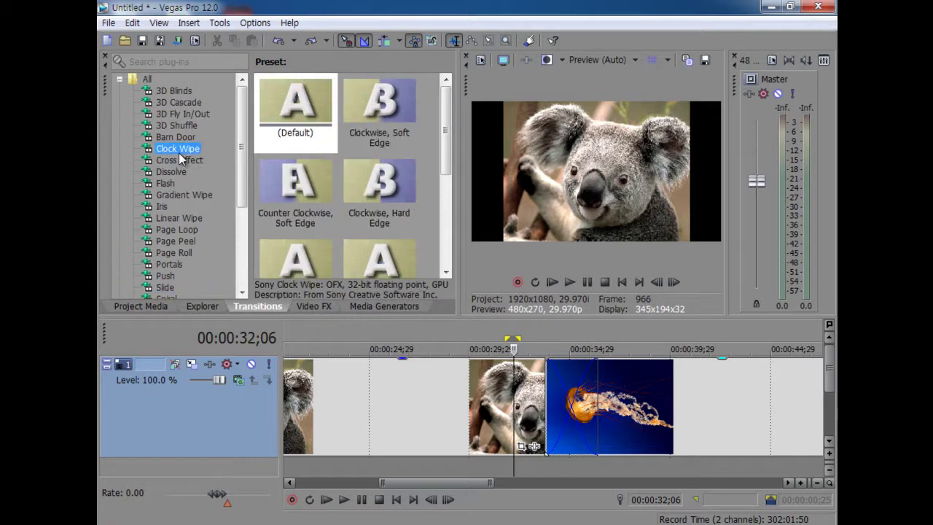
pyautogui.moveTo(569, 401); pyautogui.dragTo(586, 405)
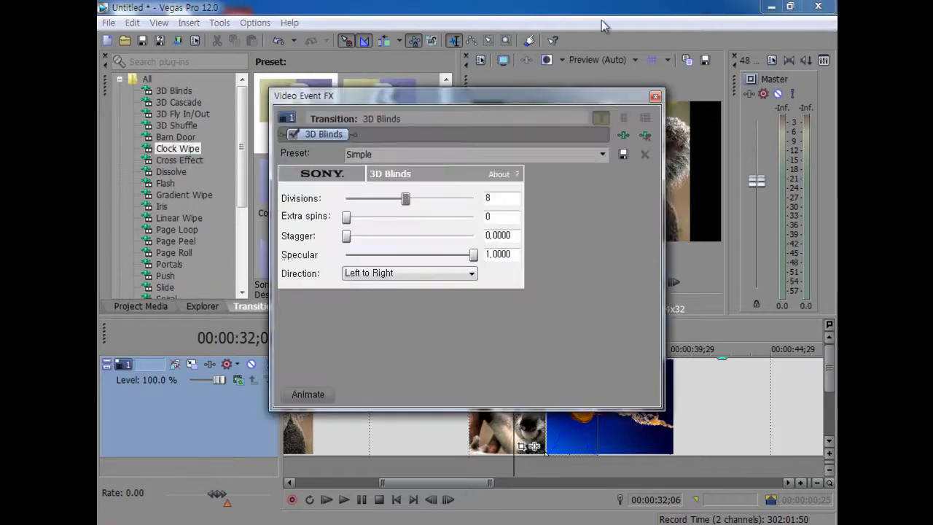
pyautogui.click(654, 98)
pyautogui.press('space')
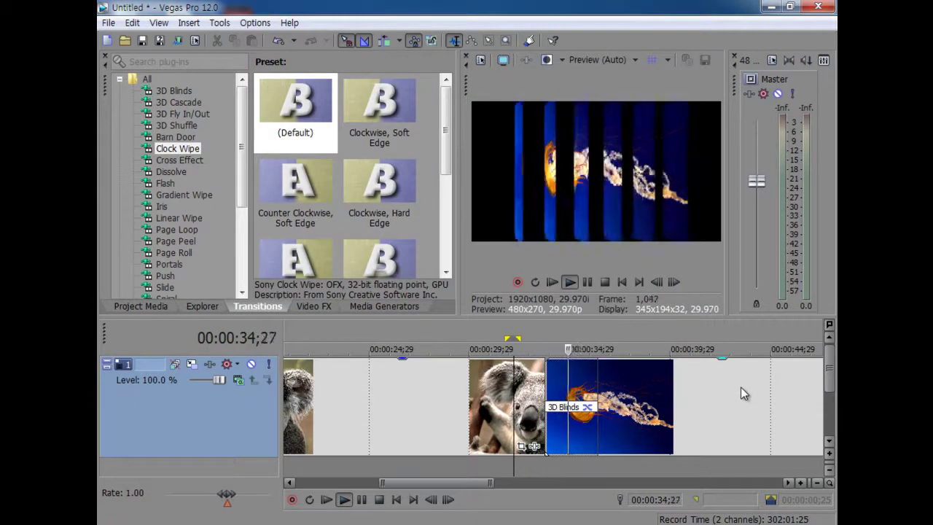
pyautogui.press('space')
# Move the jellyfish event 2;07 later to shorten the crossfade to 0;12, and play the shortened transition
pyautogui.moveTo(688, 389); pyautogui.dragTo(735, 395)
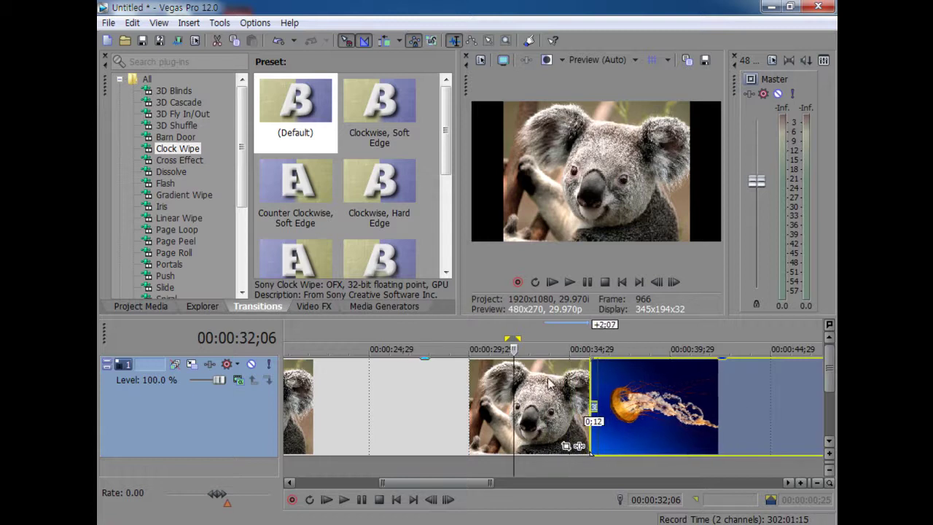
pyautogui.click(583, 376)
pyautogui.press('space')
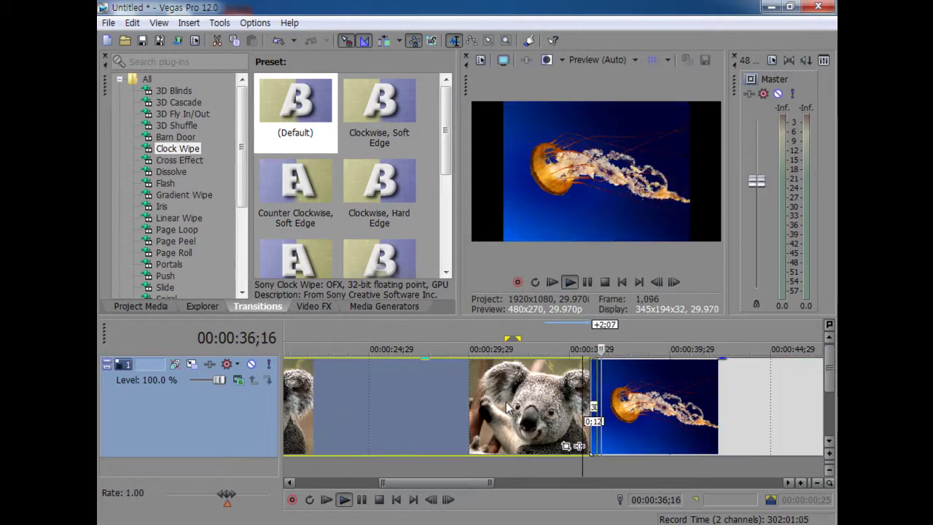
pyautogui.press('space')
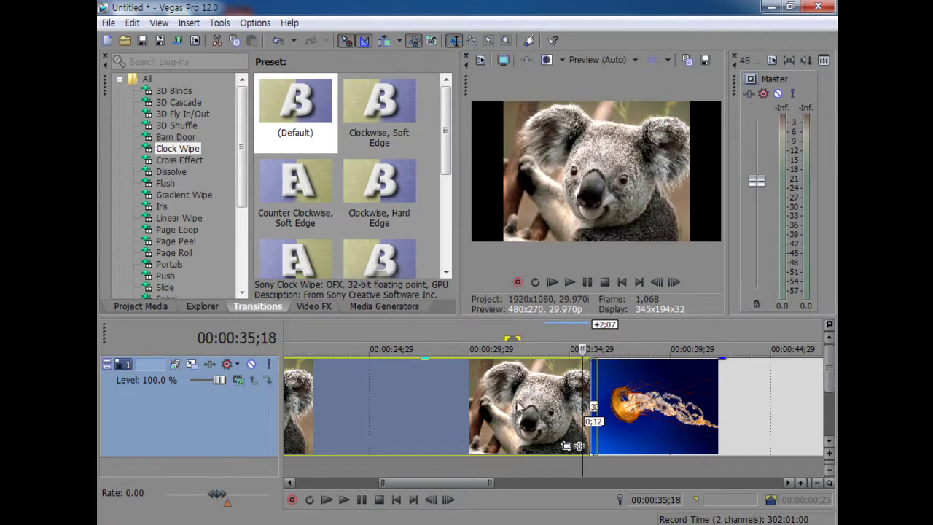
# Remove the 3D Blinds plug-in from the shortened crossfade between the two events
pyautogui.scroll(10, 517, 408)
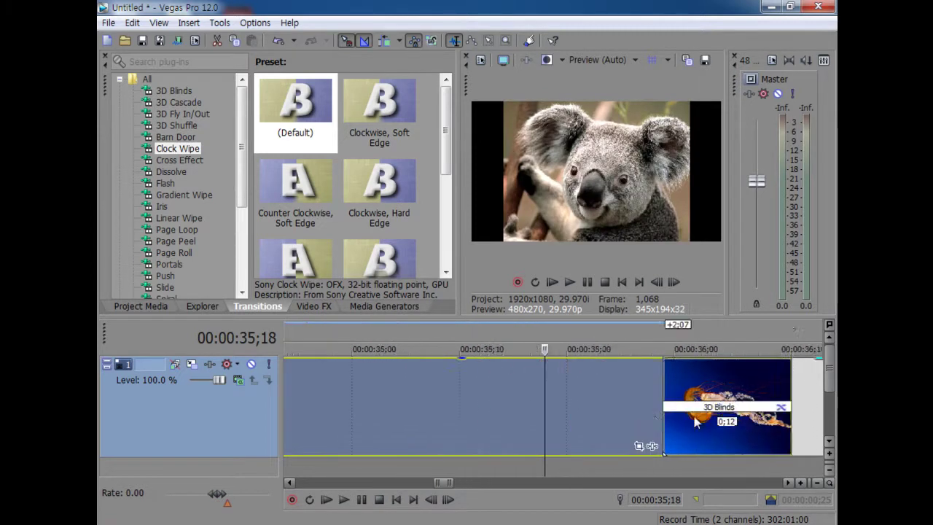
pyautogui.click(646, 402)
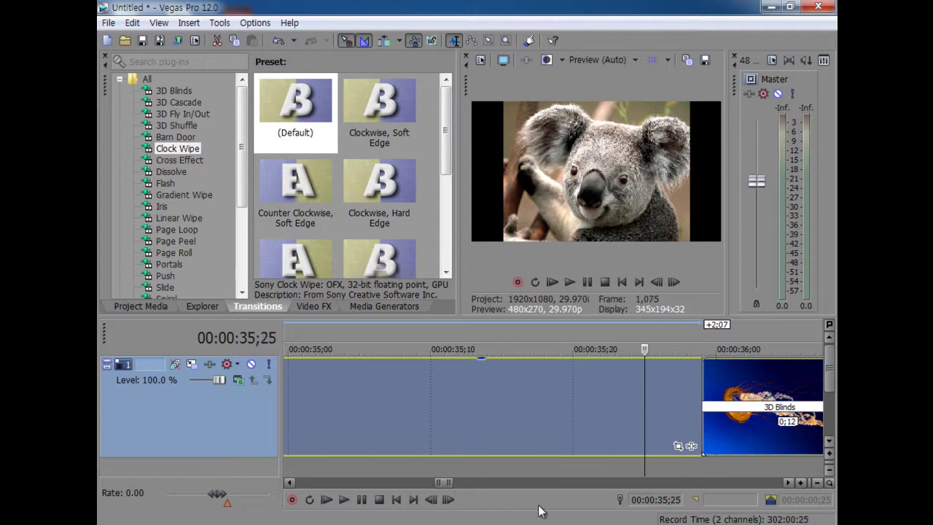
pyautogui.hscroll(3, 789, 408)
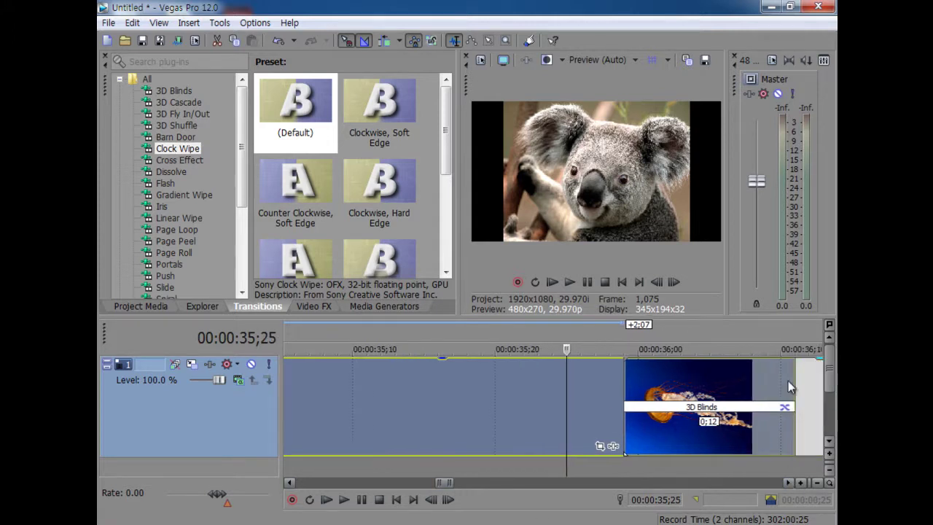
pyautogui.click(785, 408)
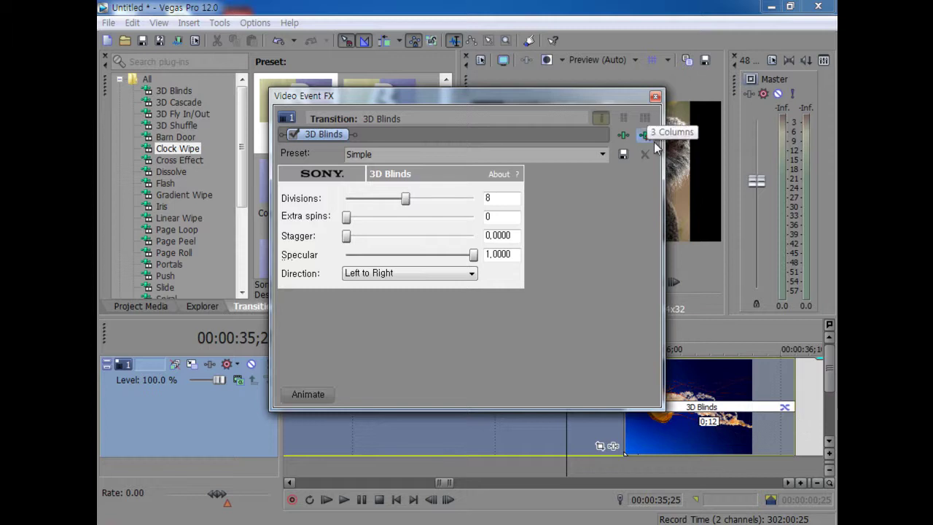
pyautogui.click(646, 135)
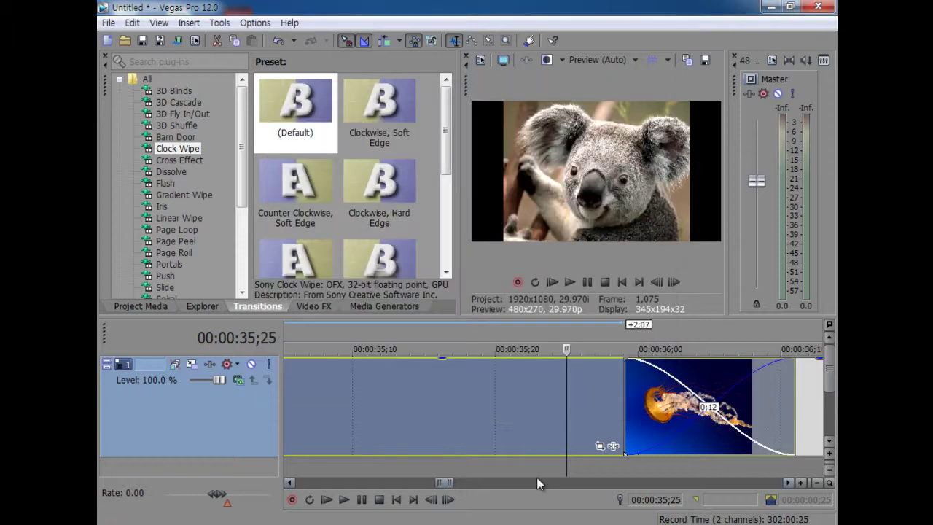
# Browse the Video FX plug-ins, looking through the presets of several brightness, channel and color effects
pyautogui.click(323, 300)
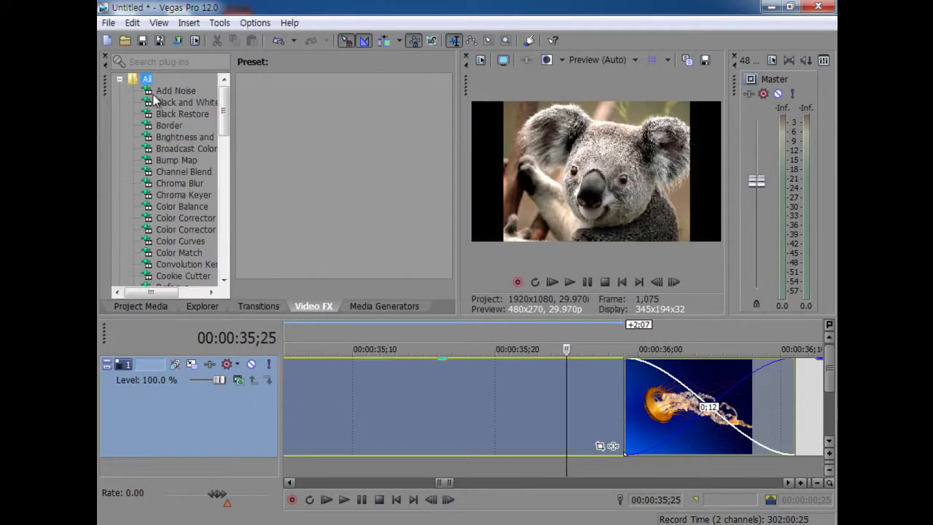
pyautogui.click(182, 137)
pyautogui.click(182, 171)
pyautogui.scroll(-1, 179, 169)
pyautogui.click(179, 171)
pyautogui.click(183, 184)
pyautogui.scroll(-1, 184, 193)
pyautogui.click(179, 215)
# Apply the Convolution Kernel effect with the Emboss preset to the koala event and dismiss its settings
pyautogui.click(182, 194)
pyautogui.moveTo(295, 185); pyautogui.dragTo(453, 412)
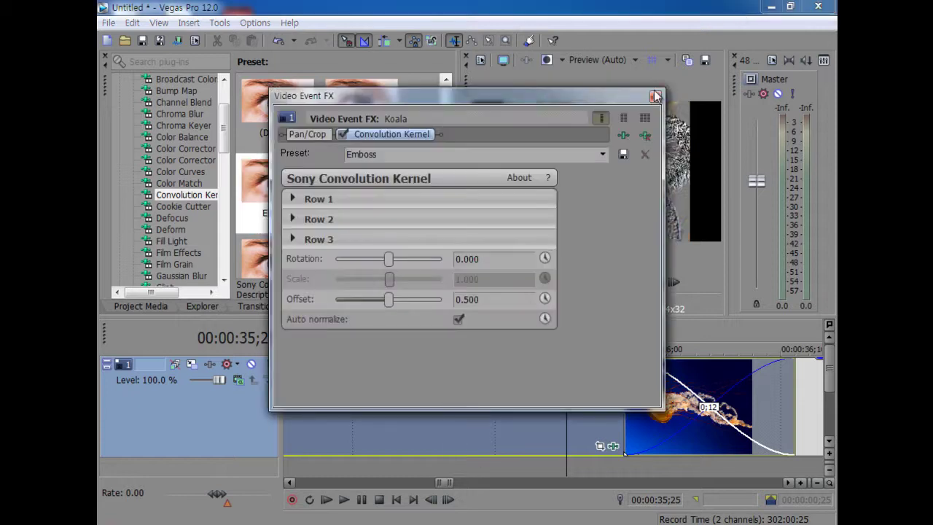
pyautogui.click(655, 96)
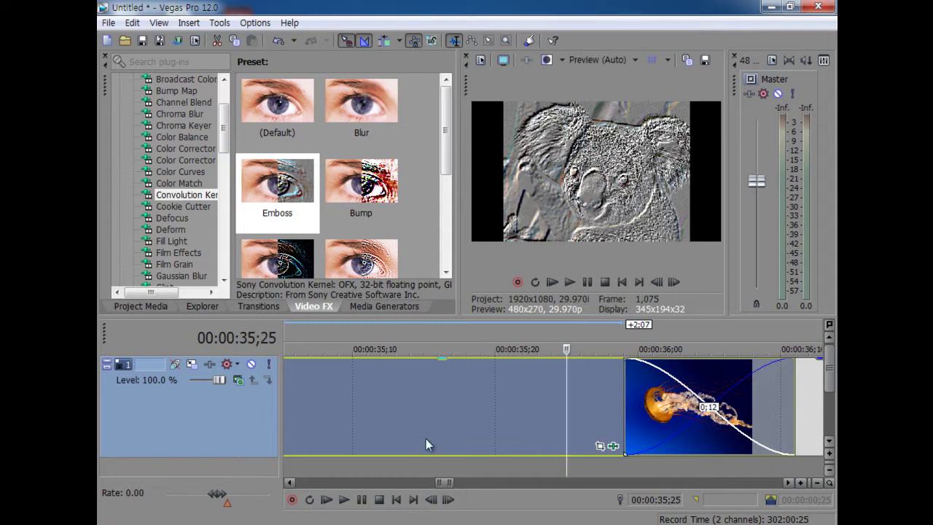
# Remove the Convolution Kernel effect from the koala event and dismiss its effect settings
pyautogui.click(522, 385)
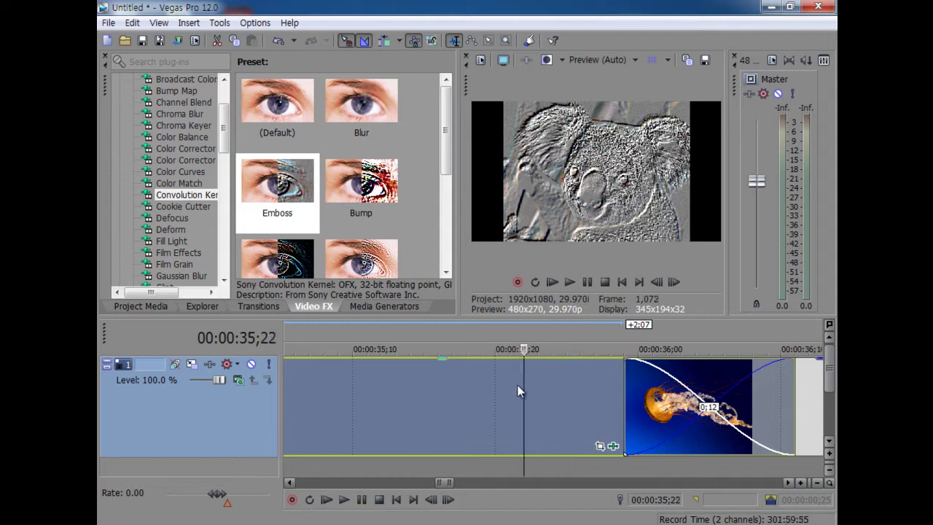
pyautogui.click(615, 446)
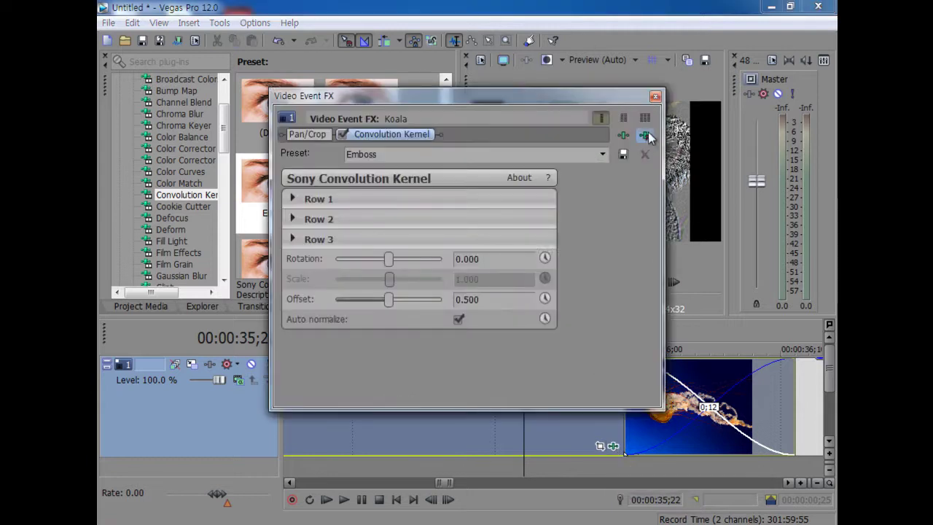
pyautogui.click(645, 135)
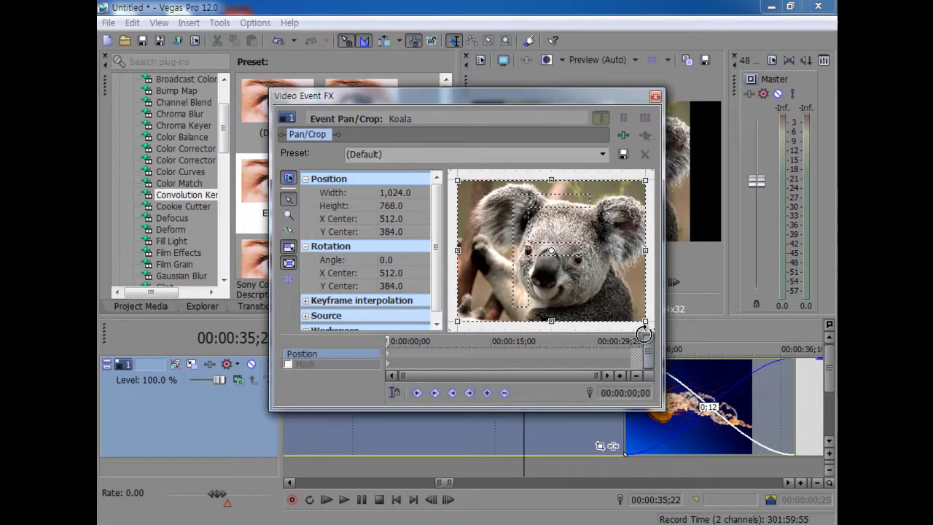
pyautogui.click(655, 97)
# Check the frames around the koala-jellyfish crossfade, stepping back to 00:00:35;29, and bring the whole timeline into view
pyautogui.click(596, 392)
pyautogui.click(736, 393)
pyautogui.press('Left')
pyautogui.press('Left')
pyautogui.press('Left')
pyautogui.press('Left')
pyautogui.press('Left')
pyautogui.press('Left')
pyautogui.press('Left')
pyautogui.press('Left')
pyautogui.scroll(-5, 580, 399)
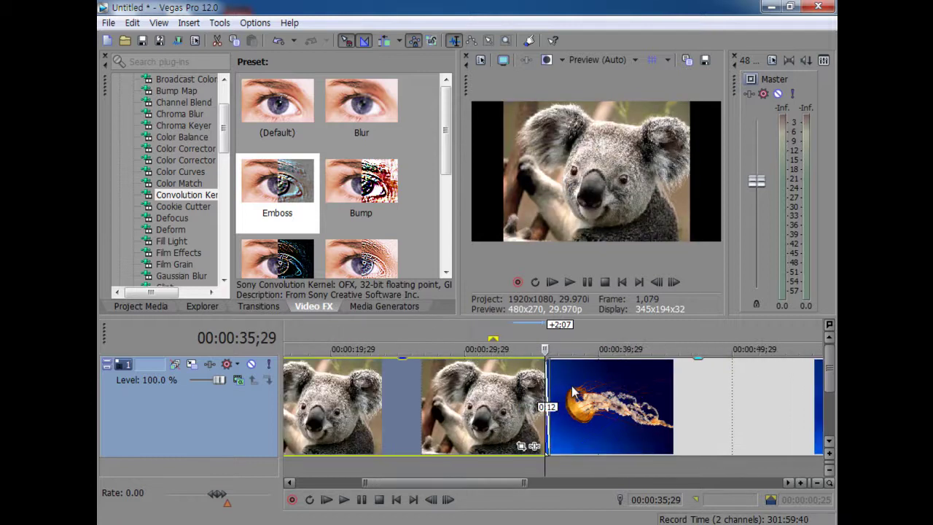
pyautogui.scroll(-3, 573, 390)
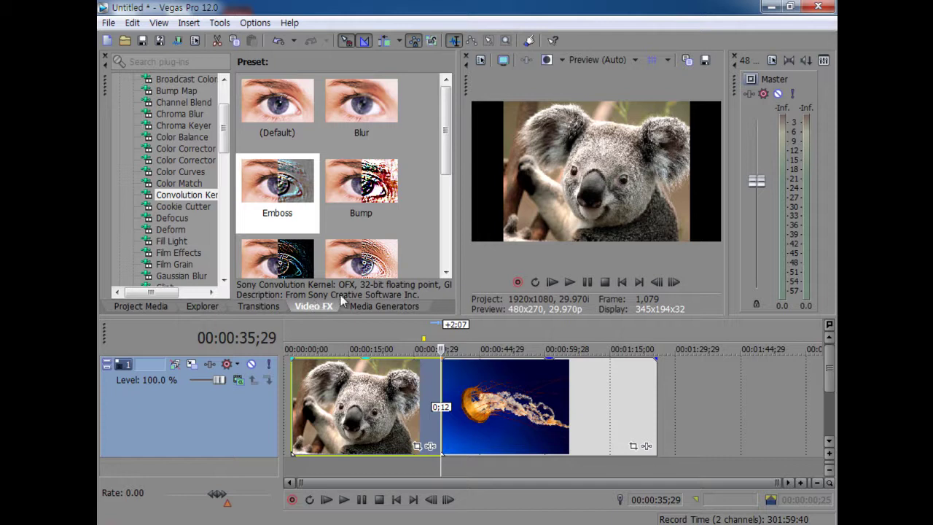
# Show the video preview full screen on the external monitor and exit it, twice
pyautogui.click(503, 61)
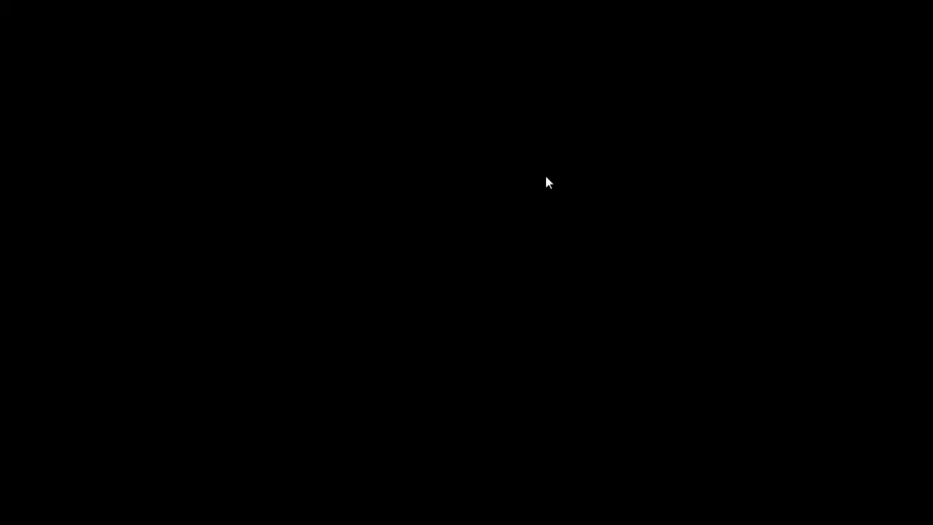
pyautogui.press('Escape')
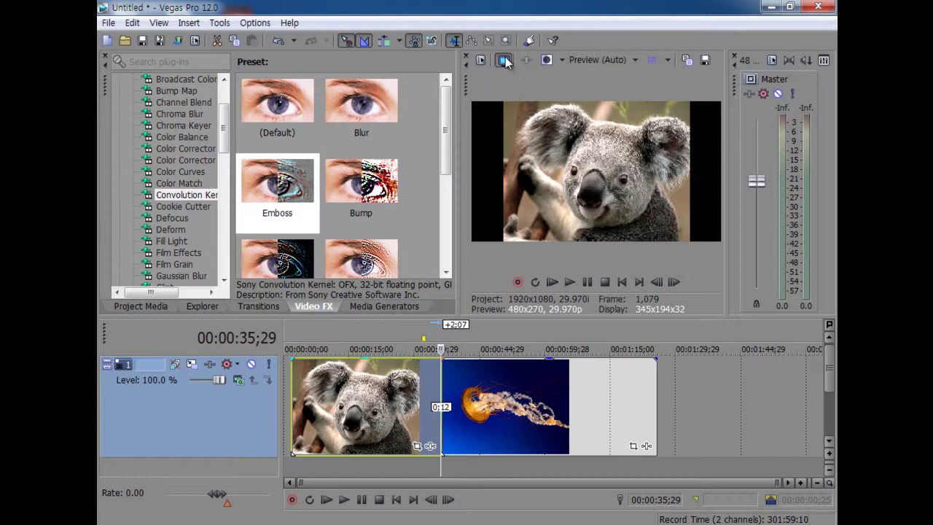
pyautogui.click(505, 61)
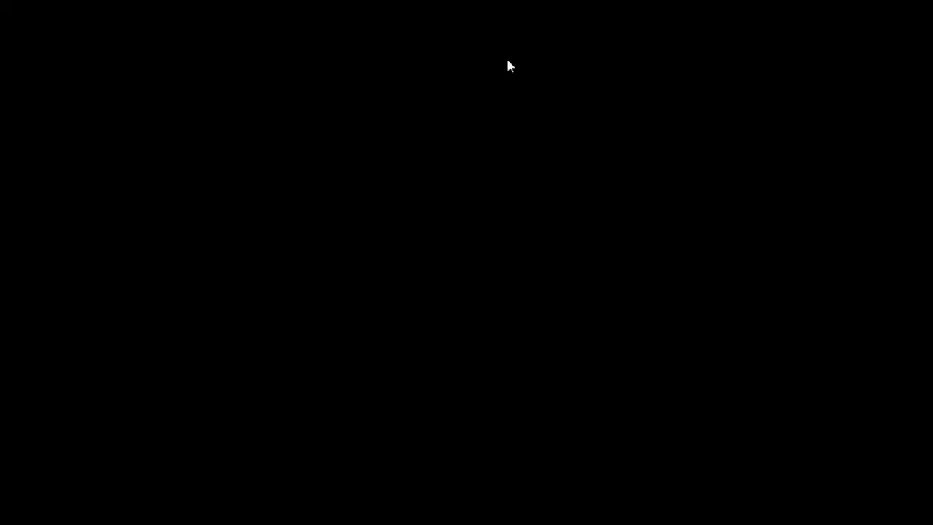
pyautogui.press('Escape')
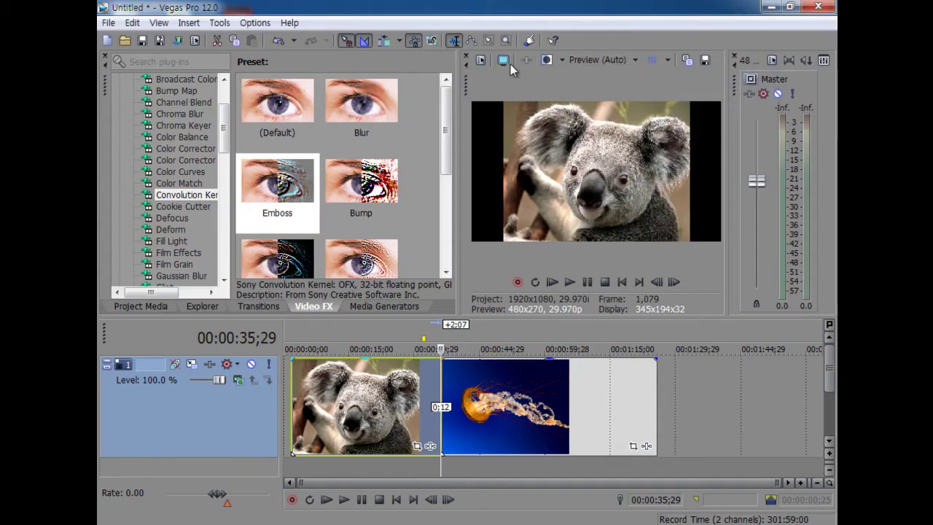
# Look over the video preview's split-screen and quality options, and turn on its Safe Areas overlay
pyautogui.click(562, 61)
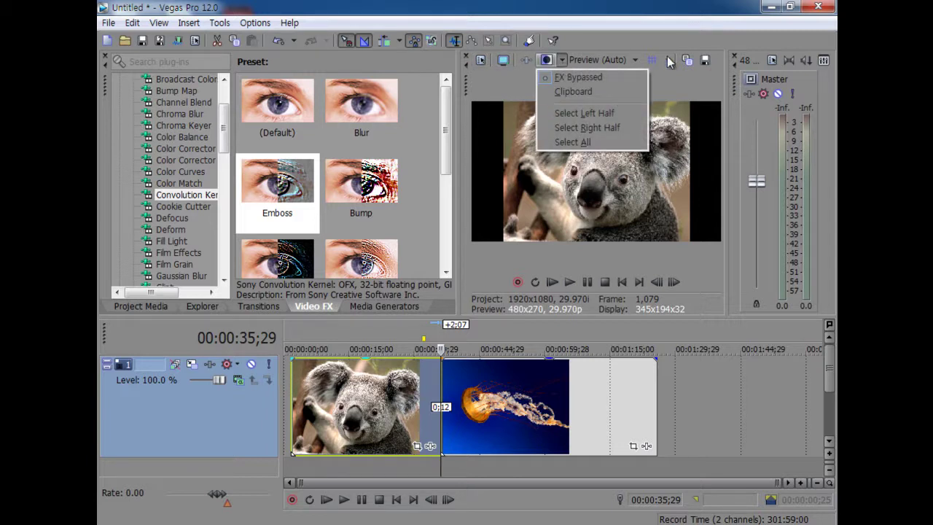
pyautogui.click(684, 87)
pyautogui.click(623, 60)
pyautogui.click(623, 59)
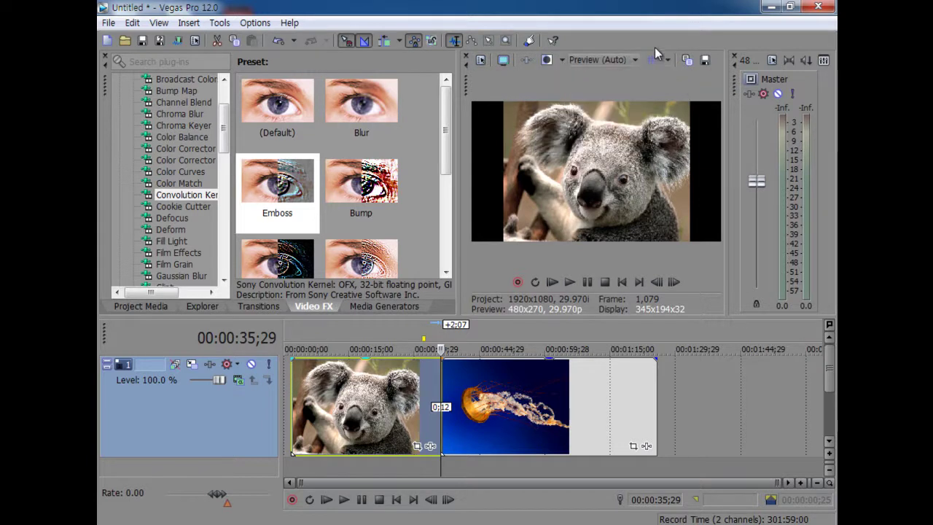
pyautogui.click(668, 61)
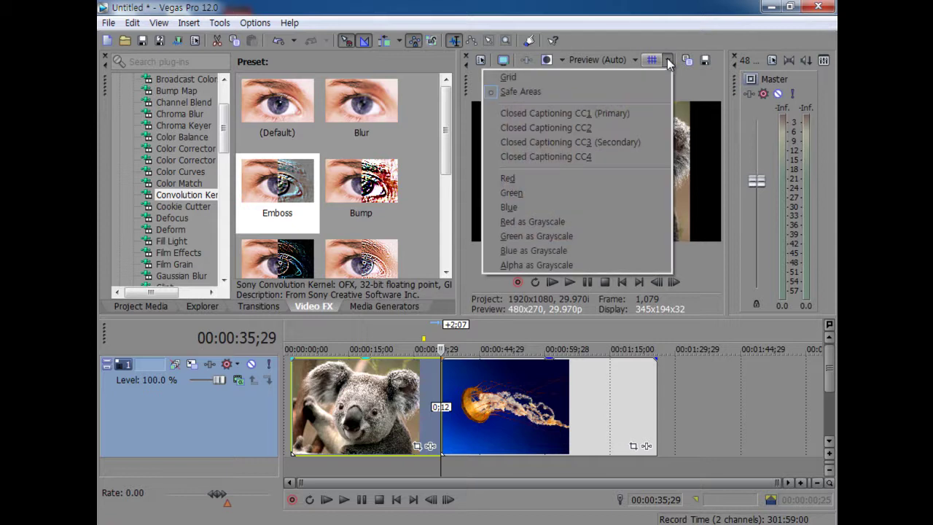
pyautogui.click(669, 62)
pyautogui.click(653, 61)
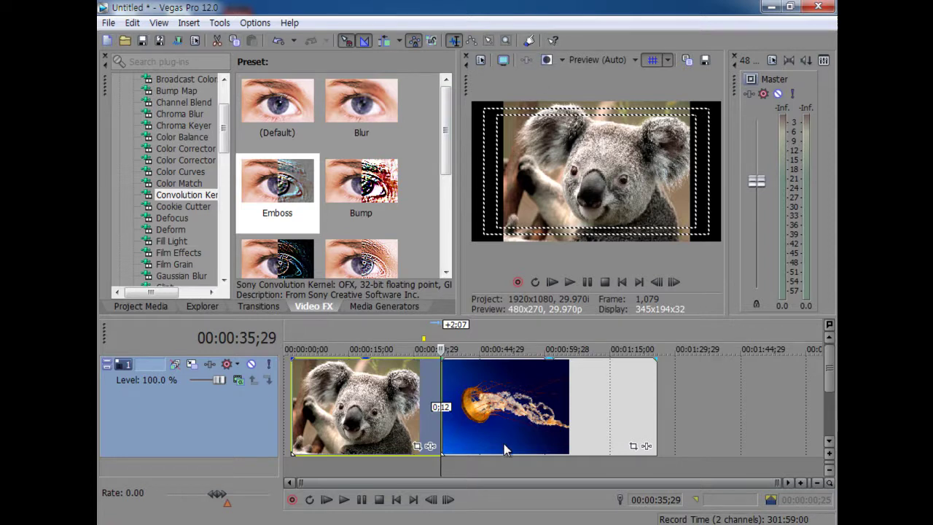
# Try splitting the jellyfish event at 00:00:57;23 and undo the split
pyautogui.click(537, 417)
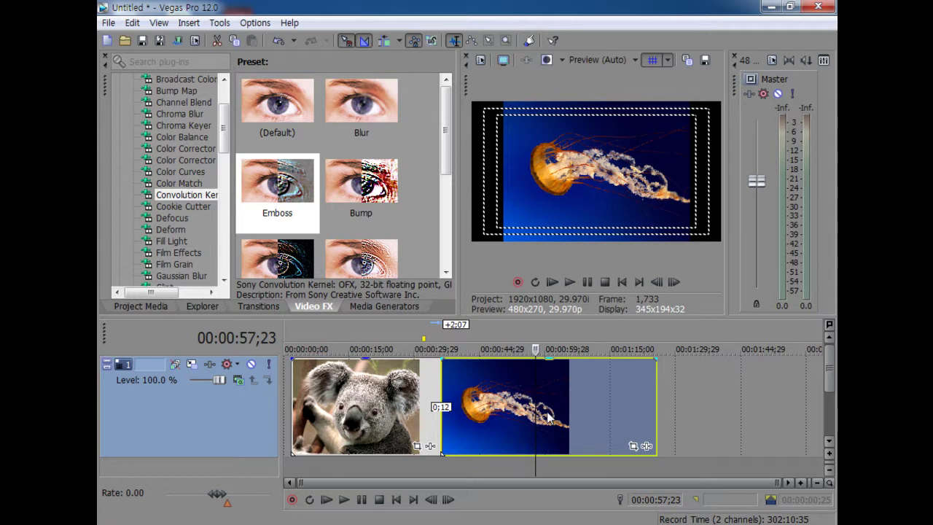
pyautogui.press('s')
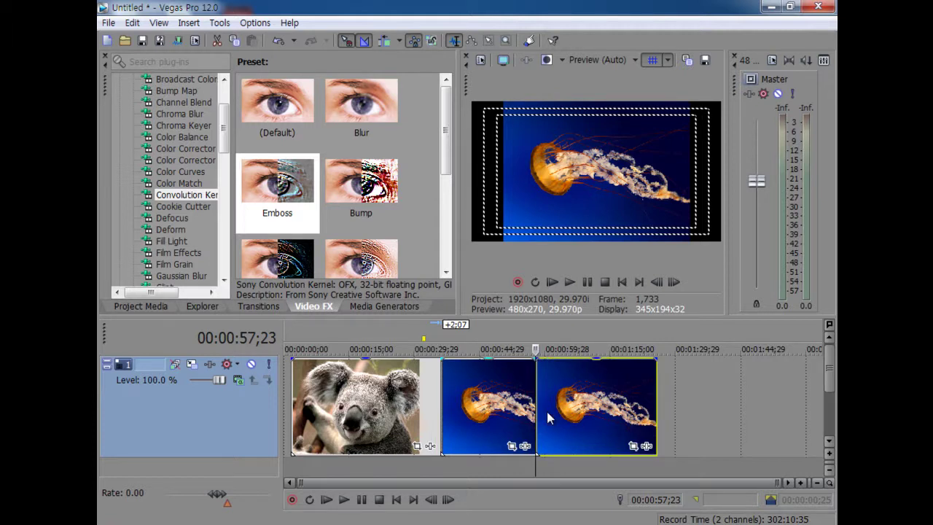
pyautogui.hotkey('ctrl', 'z')
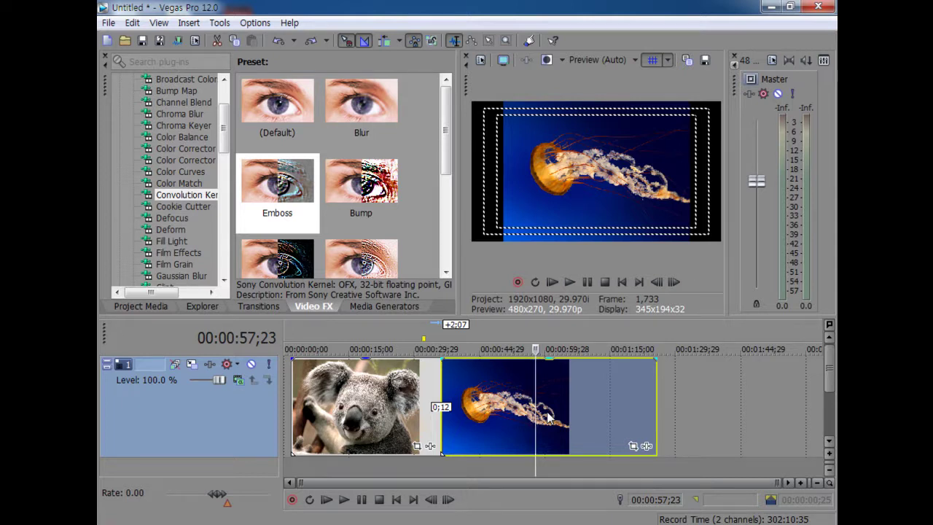
# Split the jellyfish event again at 00:00:57;23, try moving its second piece 36;11 later, and undo the changes
pyautogui.press('s')
pyautogui.moveTo(594, 375); pyautogui.dragTo(755, 394)
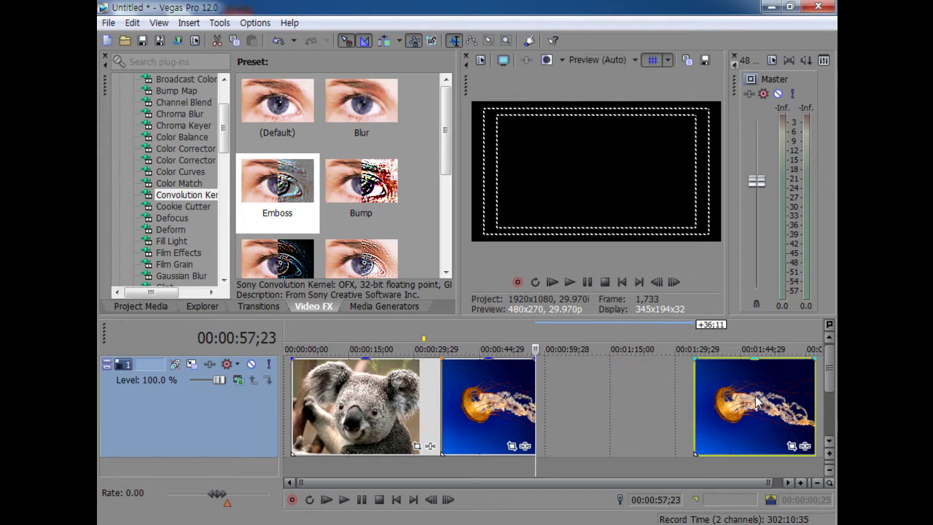
pyautogui.hotkey('ctrl', 'z')
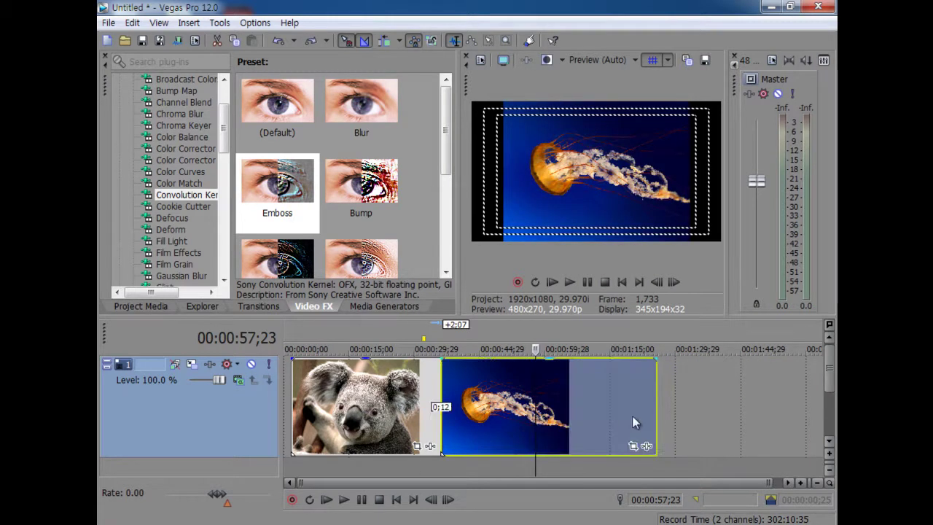
pyautogui.moveTo(632, 419); pyautogui.dragTo(727, 389)
pyautogui.hotkey('ctrl', 'z')
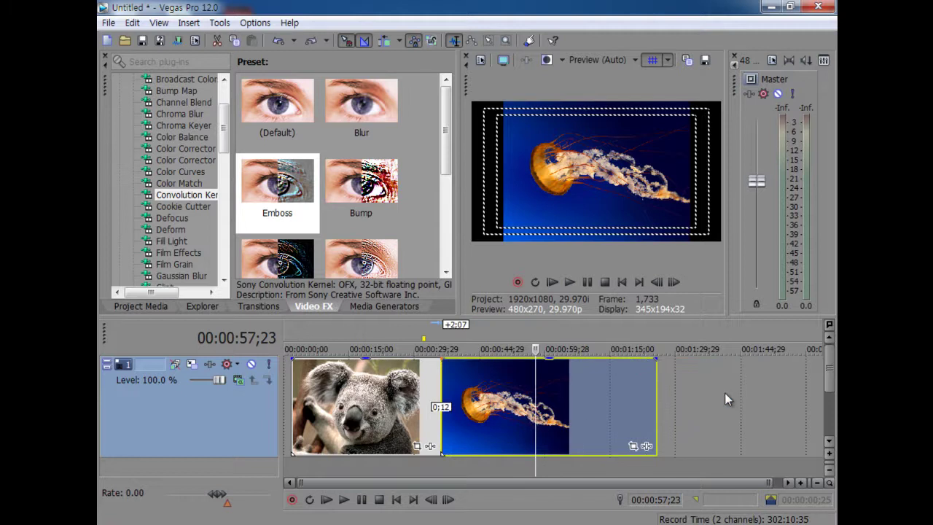
# Play the jellyfish event from 00:00:41;00 and split it repeatedly during playback between about 44 and 54 seconds, and stop playback
pyautogui.click(499, 408)
pyautogui.click(462, 408)
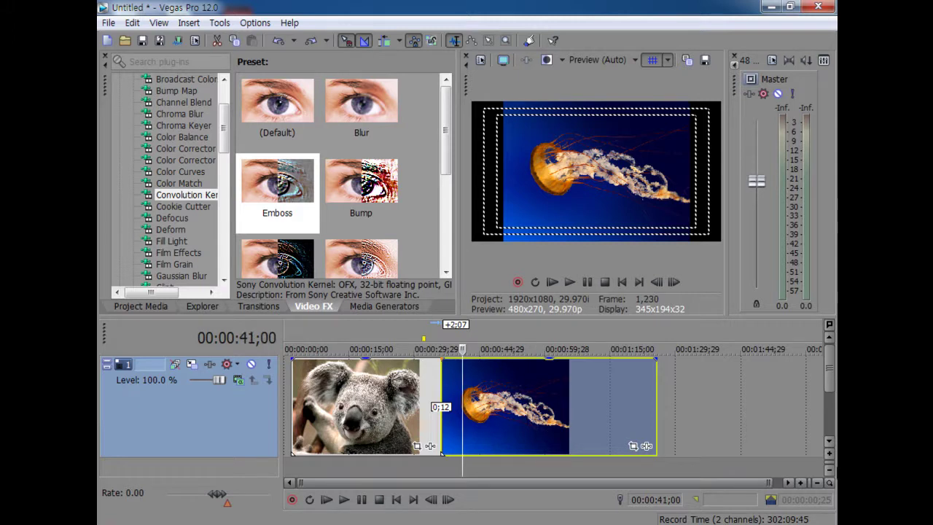
pyautogui.press('space')
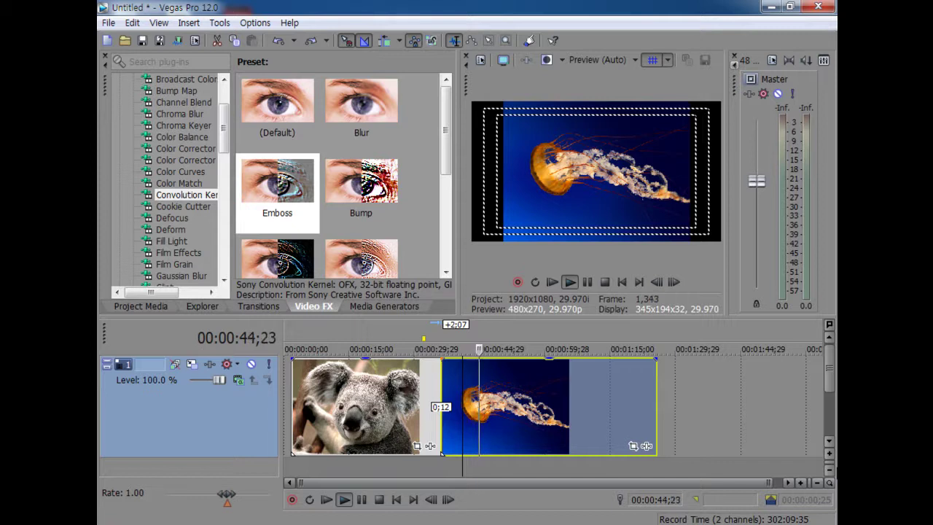
pyautogui.press('s')
pyautogui.press('s')
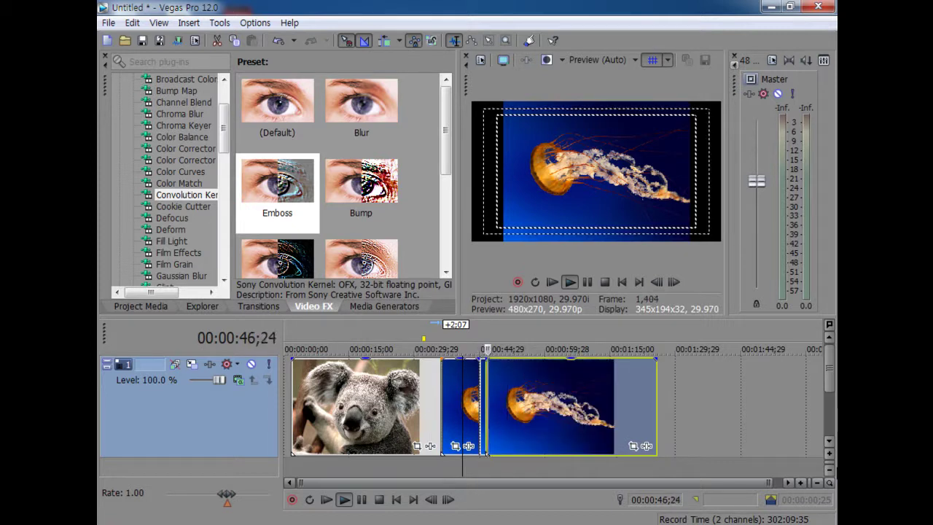
pyautogui.press('s')
pyautogui.press('s')
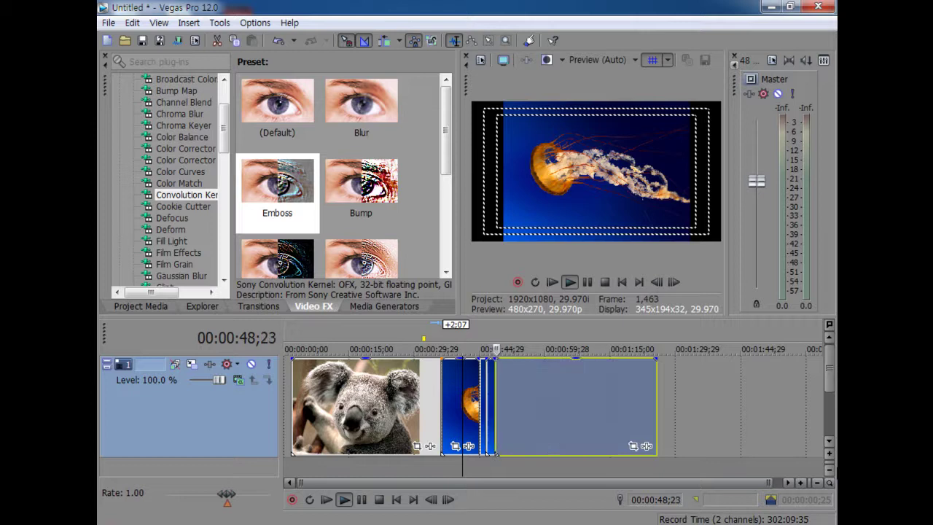
pyautogui.press('s')
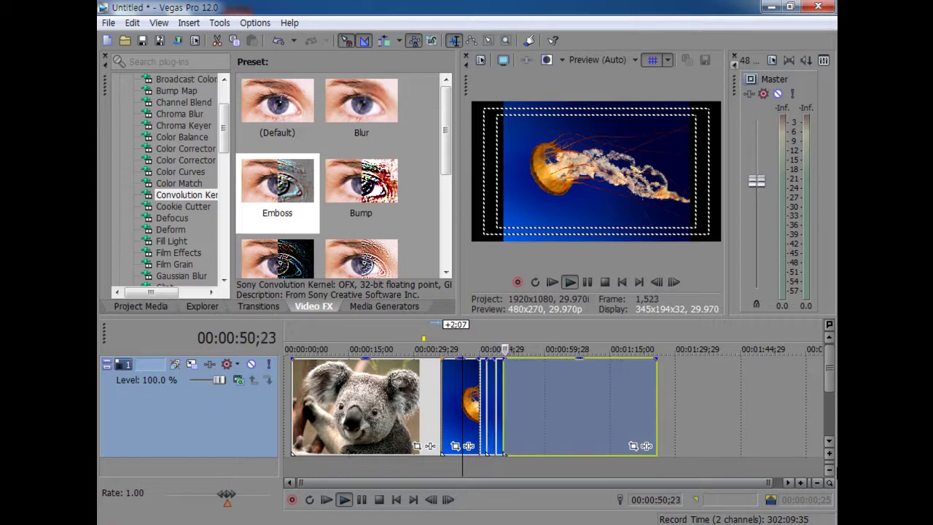
pyautogui.press('s')
pyautogui.press('s')
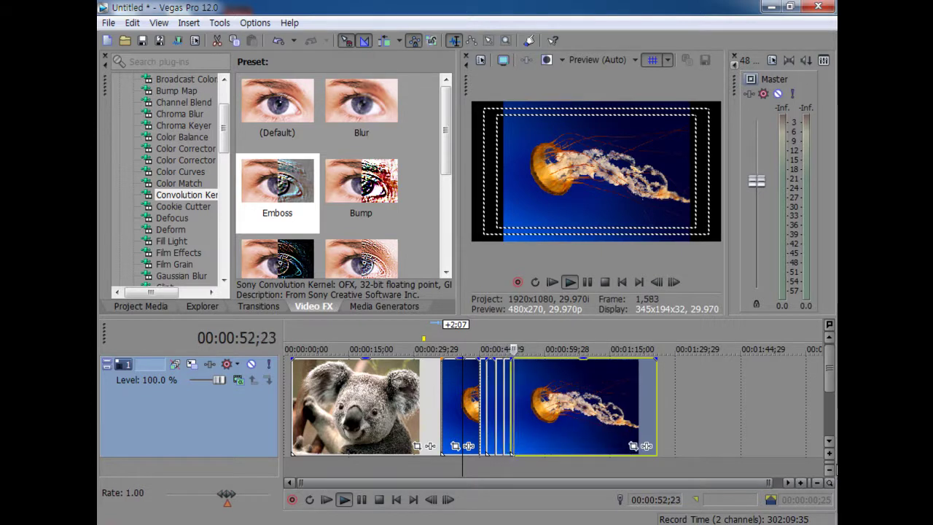
pyautogui.press('s')
pyautogui.press('s')
pyautogui.press('s')
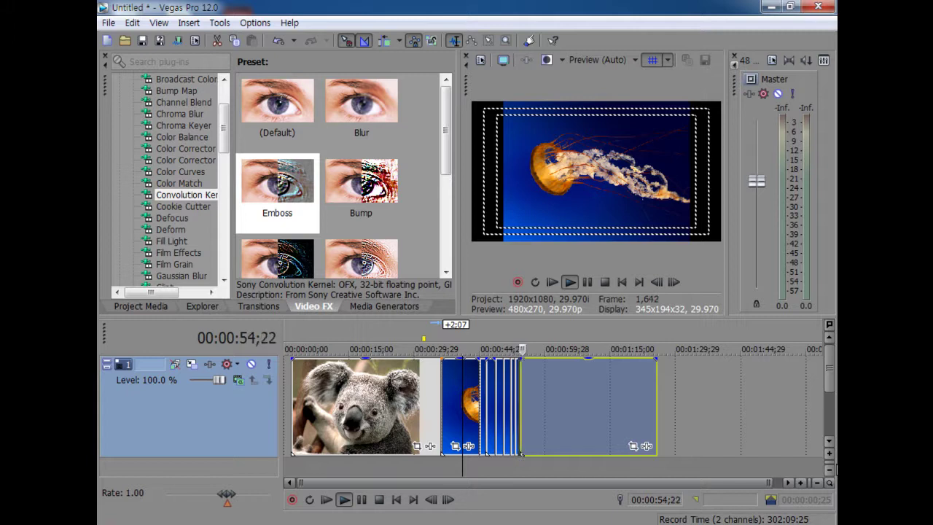
pyautogui.press('space')
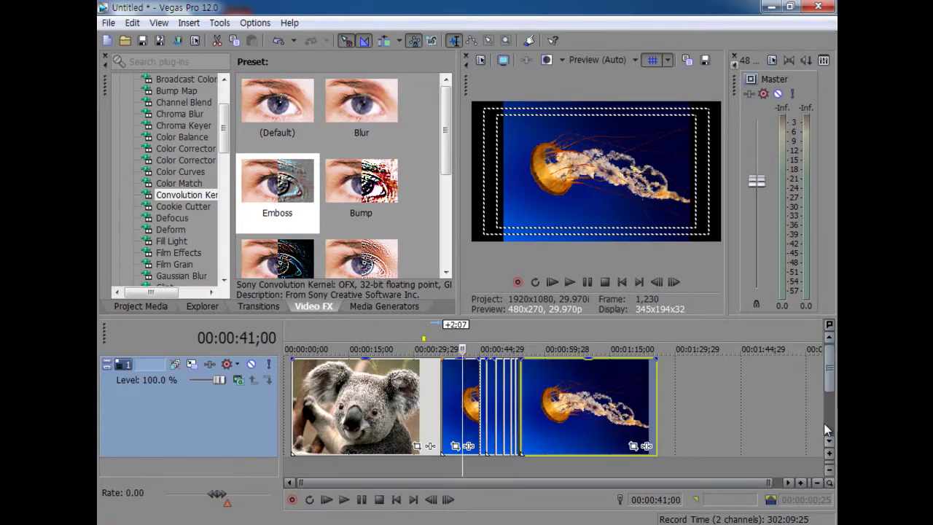
# Remove the first three short pieces cut from the jellyfish event, leaving a gap before the remaining pieces
pyautogui.moveTo(543, 414); pyautogui.dragTo(558, 430)
pyautogui.scroll(5, 558, 429)
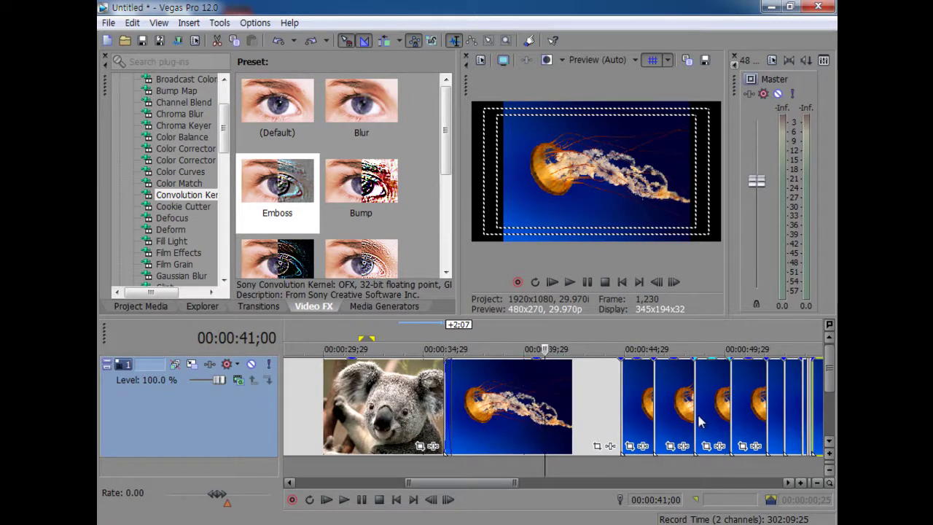
pyautogui.scroll(-2, 706, 422)
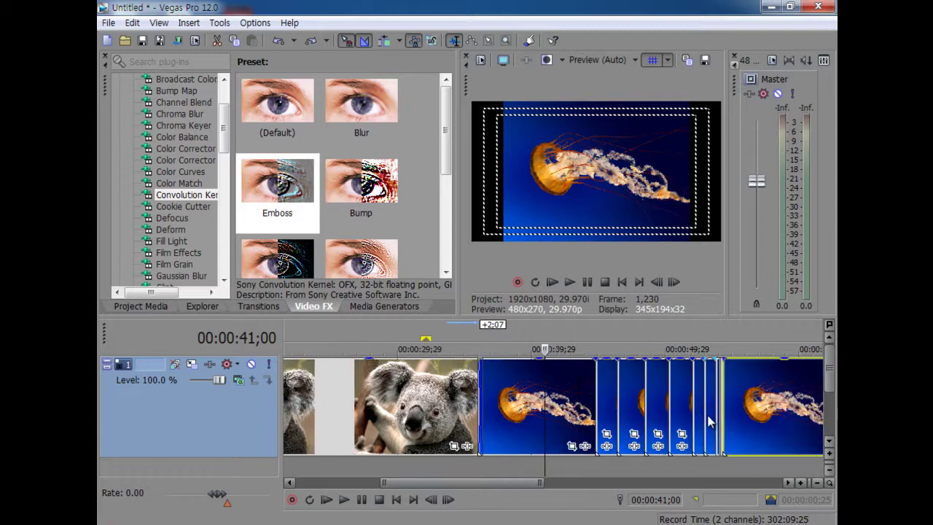
pyautogui.click(789, 482)
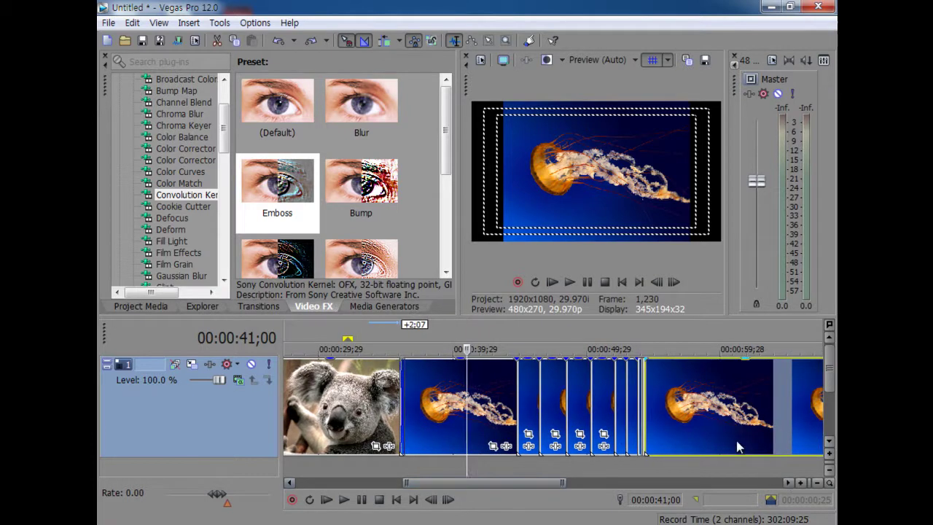
pyautogui.scroll(-3, 737, 447)
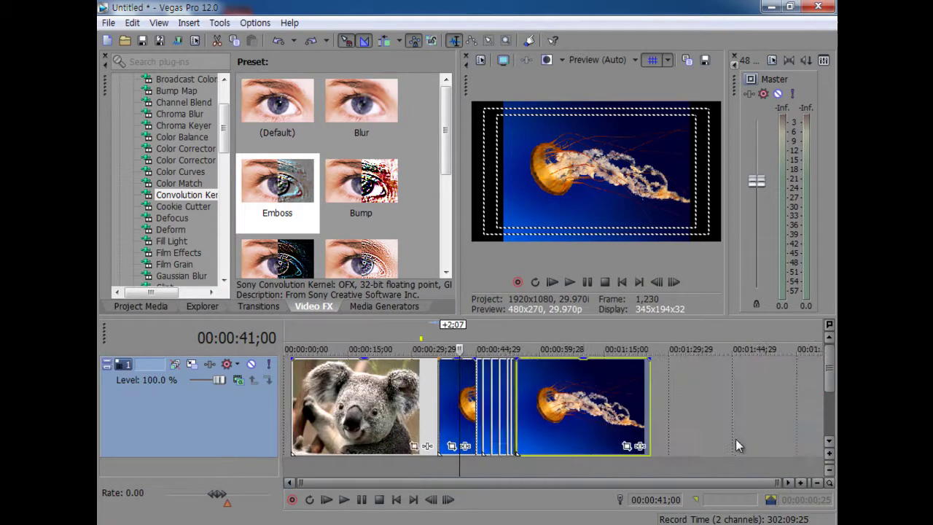
pyautogui.scroll(4, 736, 443)
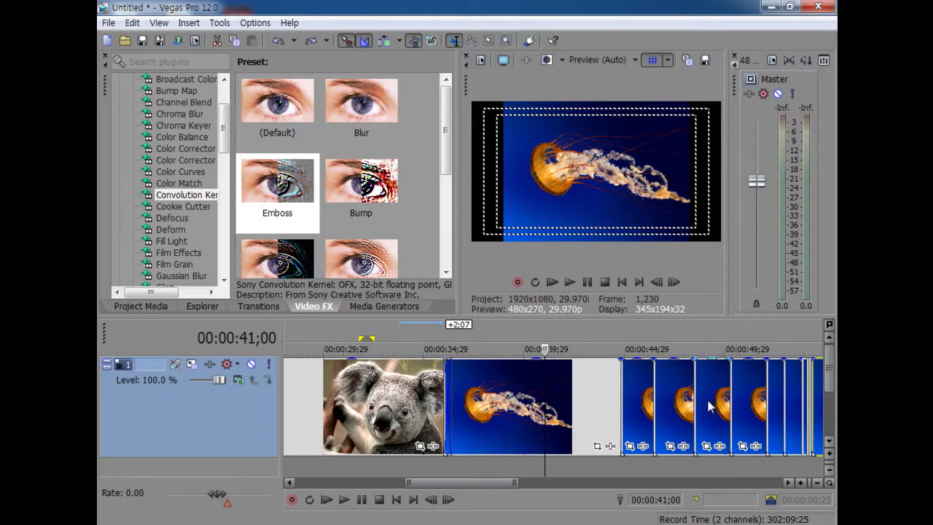
pyautogui.moveTo(648, 414); pyautogui.dragTo(628, 399)
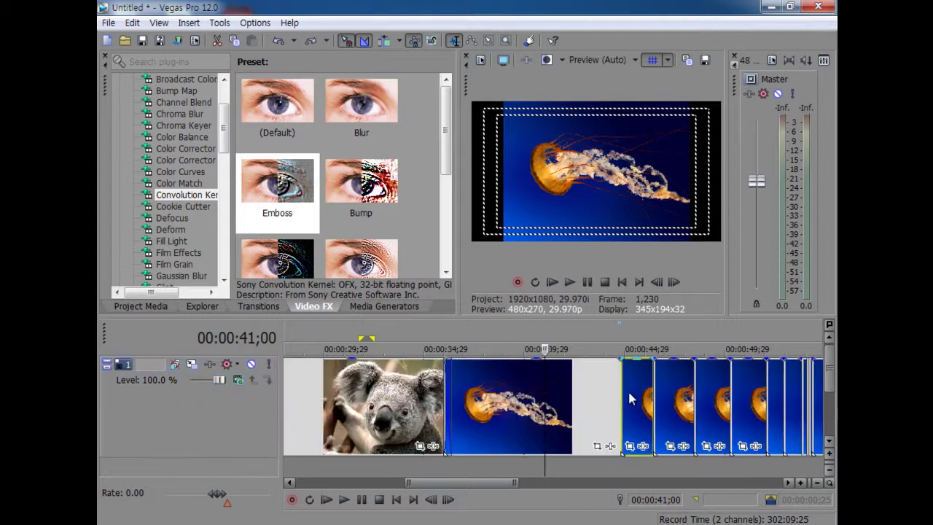
pyautogui.click(638, 394)
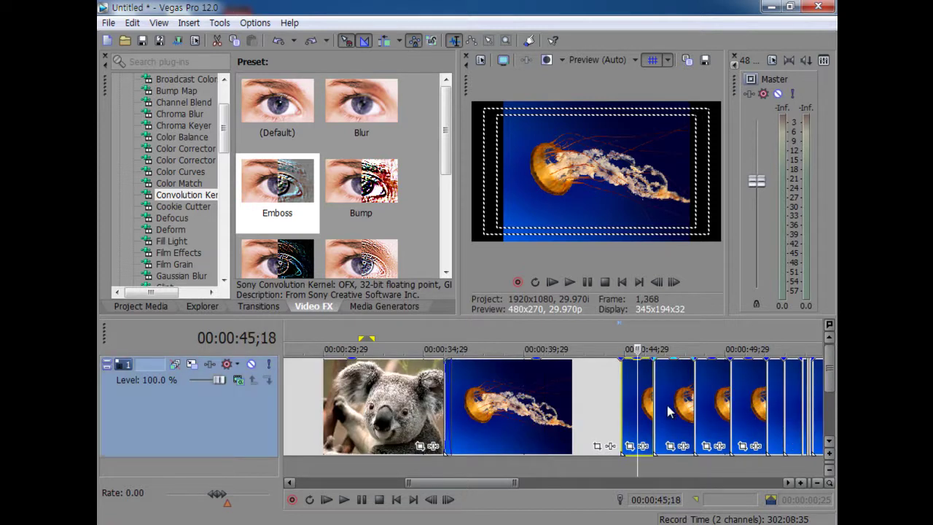
pyautogui.click(668, 404)
pyautogui.moveTo(668, 404); pyautogui.dragTo(730, 397)
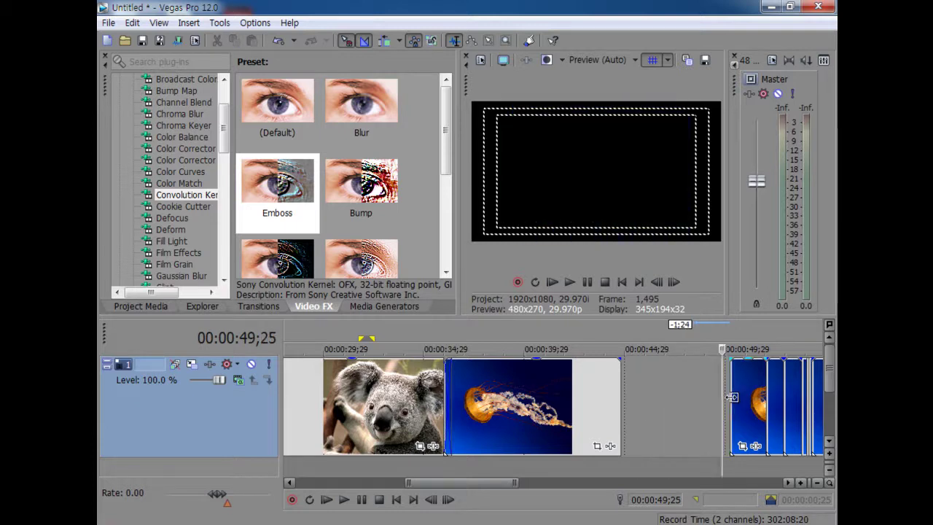